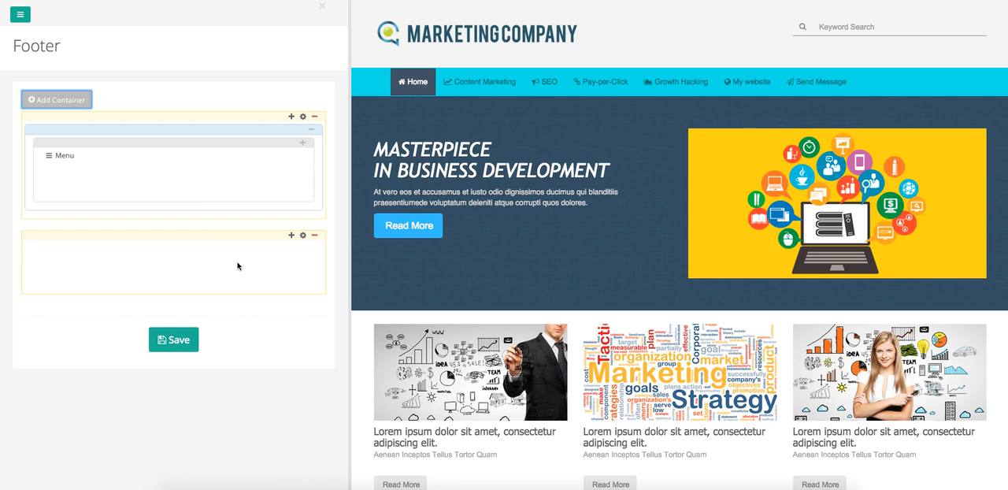
- Set the empty second footer container's background color to #e0e0e0 and save the footer
{"action": "scroll", "coordinate": [713, 481], "scroll_direction": "down", "scroll_amount": 15}
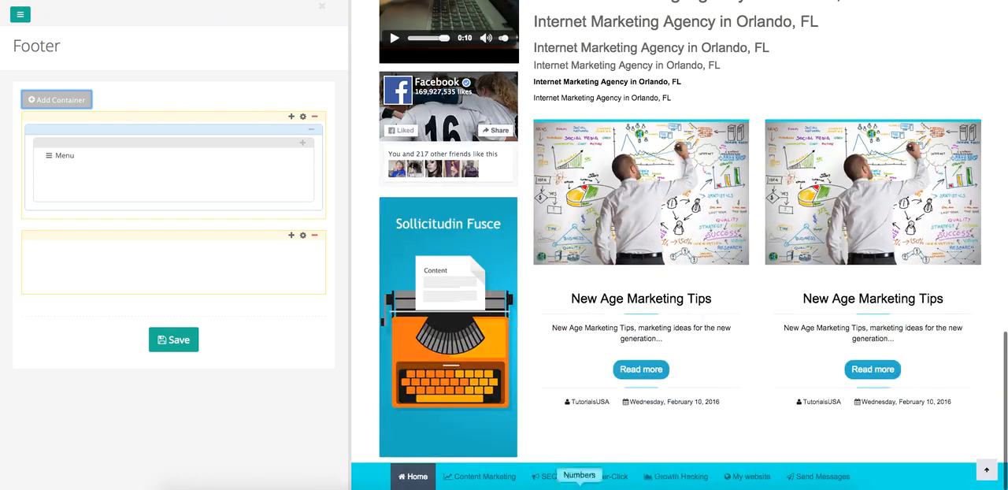
{"action": "left_click", "coordinate": [304, 235]}
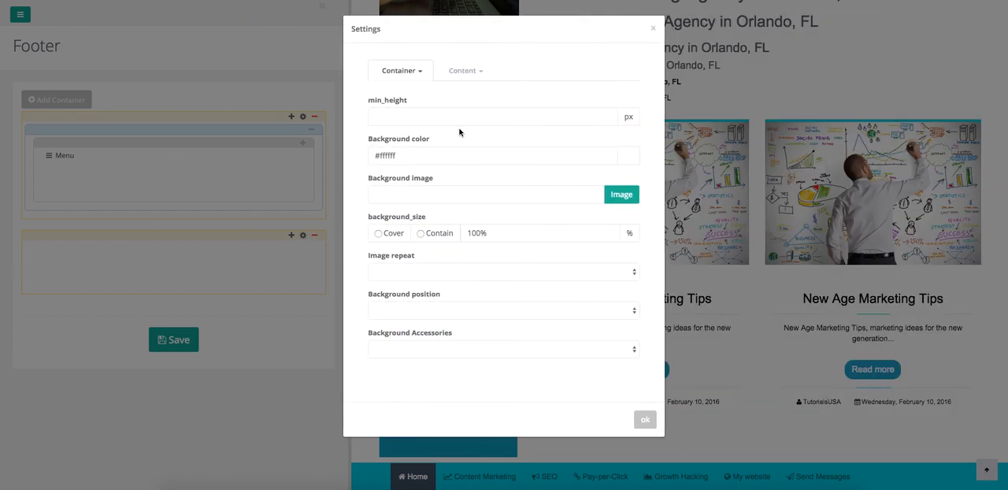
{"action": "left_click", "coordinate": [630, 157]}
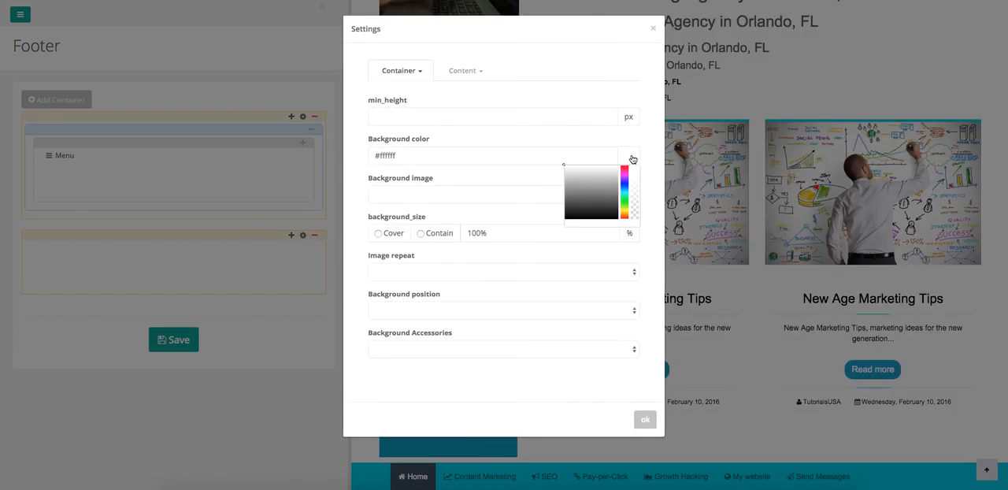
{"action": "left_click_drag", "start_coordinate": [564, 167], "coordinate": [563, 170]}
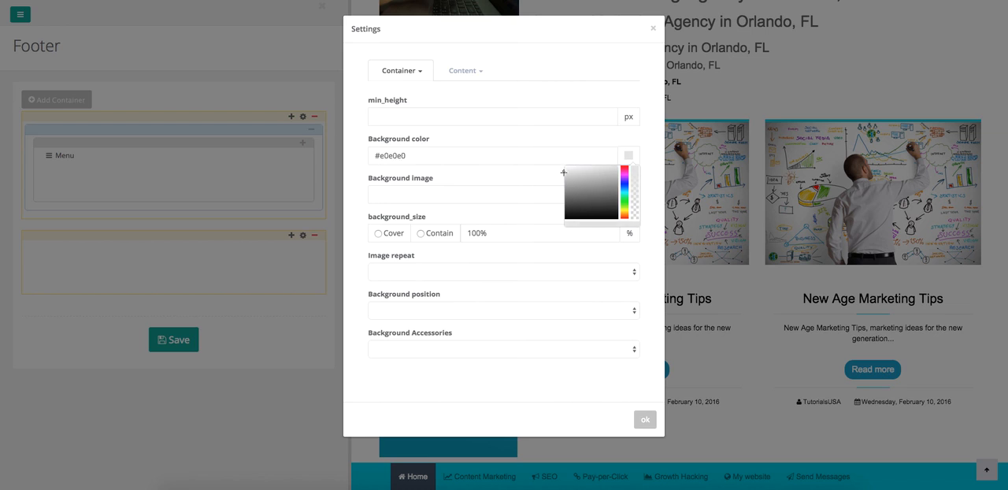
{"action": "left_click", "coordinate": [535, 163]}
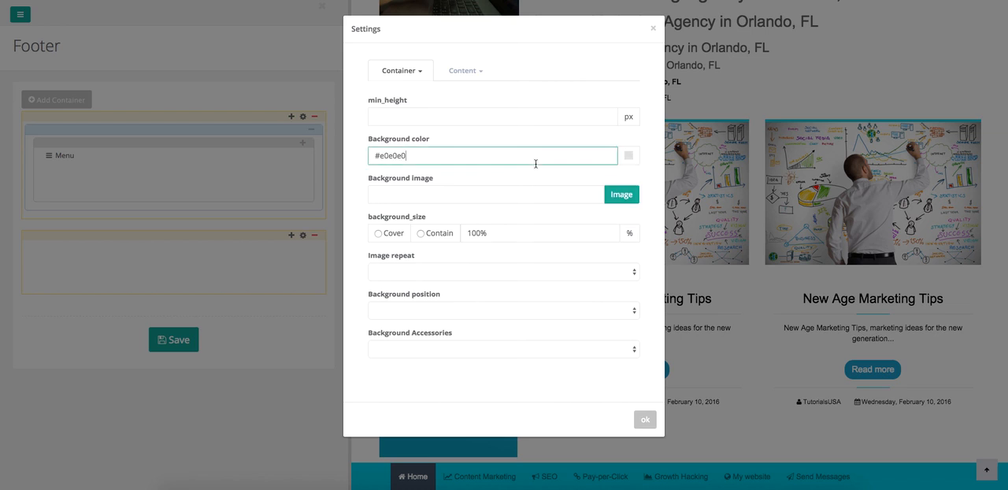
{"action": "left_click", "coordinate": [641, 423]}
{"action": "left_click", "coordinate": [174, 345]}
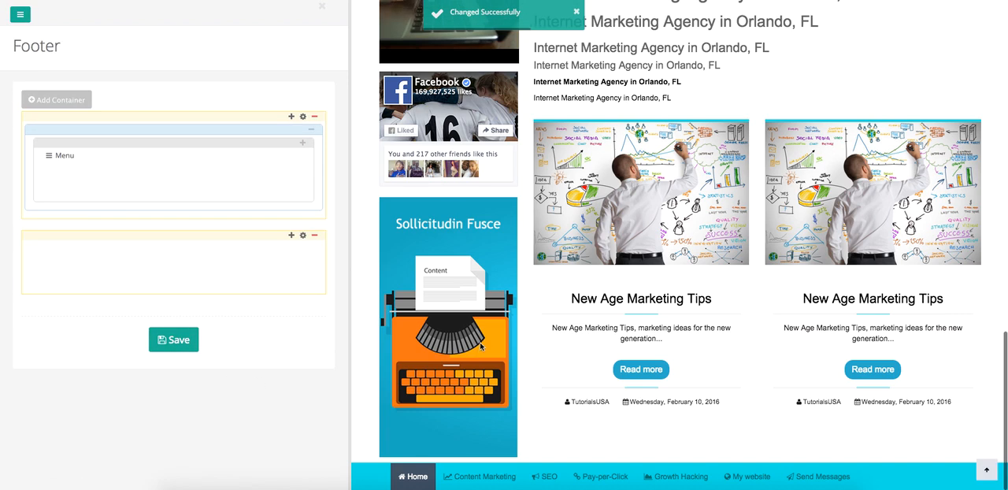
- Add a 66% / 33% two-column row to the second footer container
{"action": "left_click", "coordinate": [292, 236]}
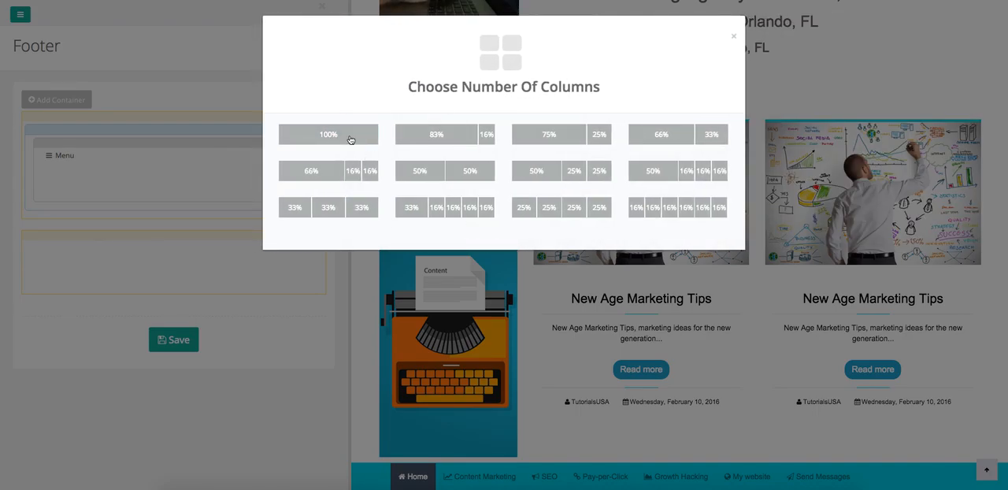
{"action": "double_click", "coordinate": [677, 135]}
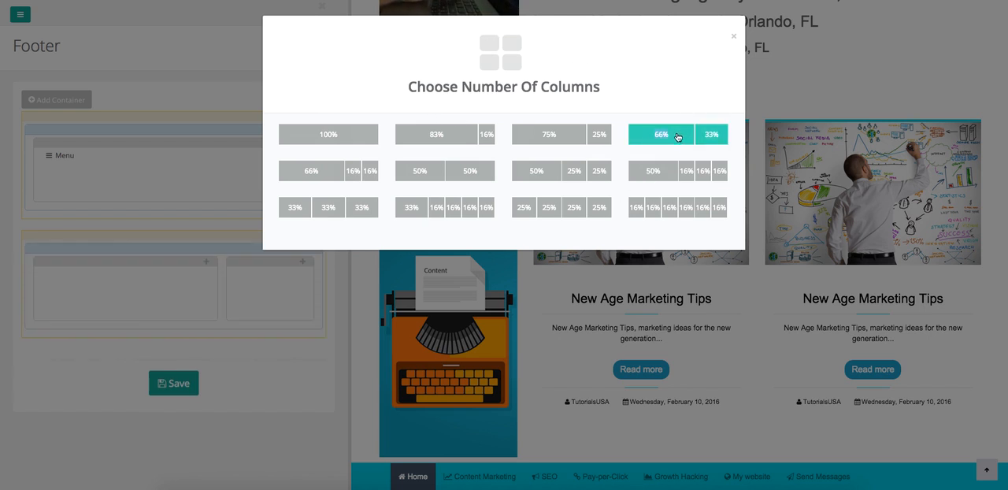
{"action": "left_click", "coordinate": [733, 37]}
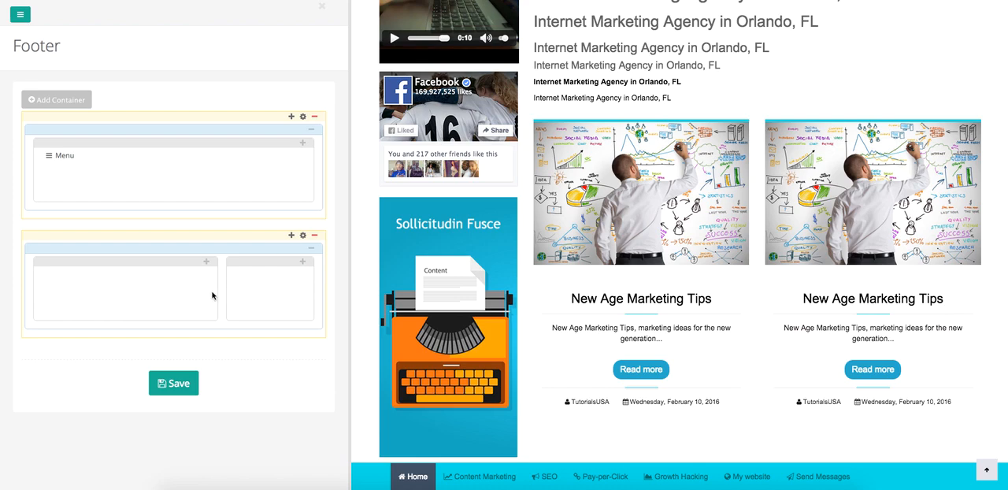
- Insert a Facebook Pages plug-in in the 33% column with the small header on and friends' posts off, and save the footer
{"action": "left_click", "coordinate": [302, 263]}
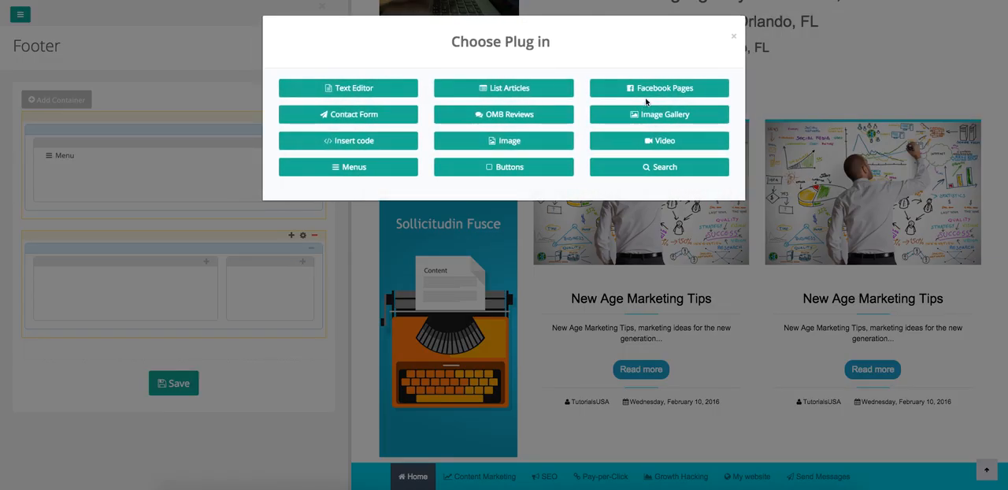
{"action": "left_click", "coordinate": [646, 93]}
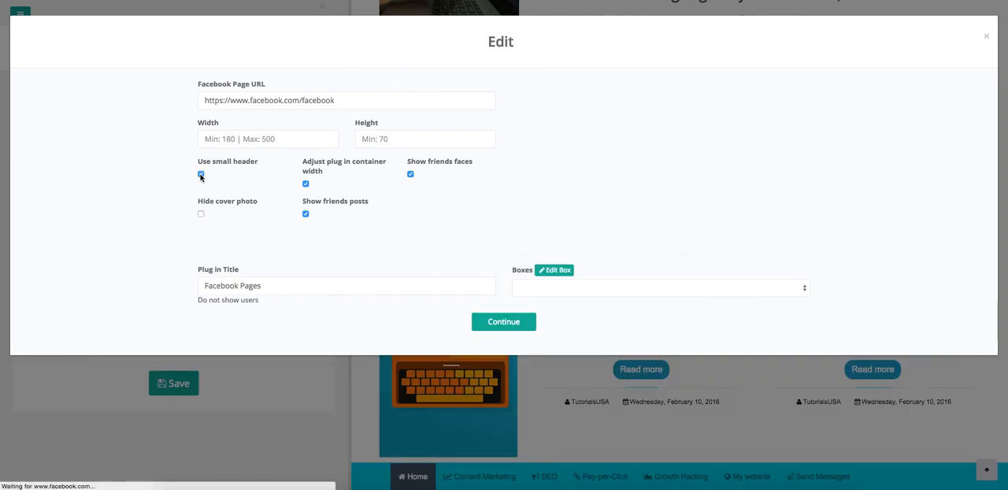
{"action": "left_click", "coordinate": [200, 174]}
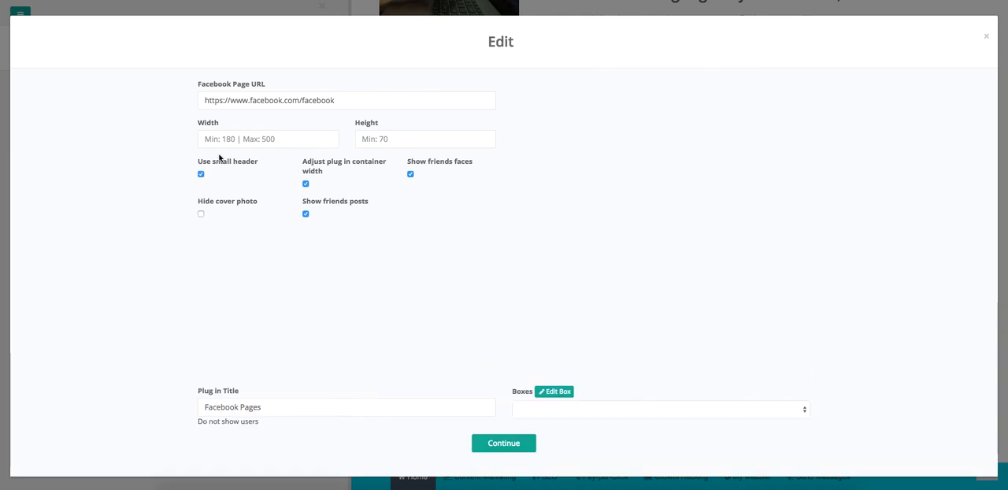
{"action": "left_click", "coordinate": [306, 215]}
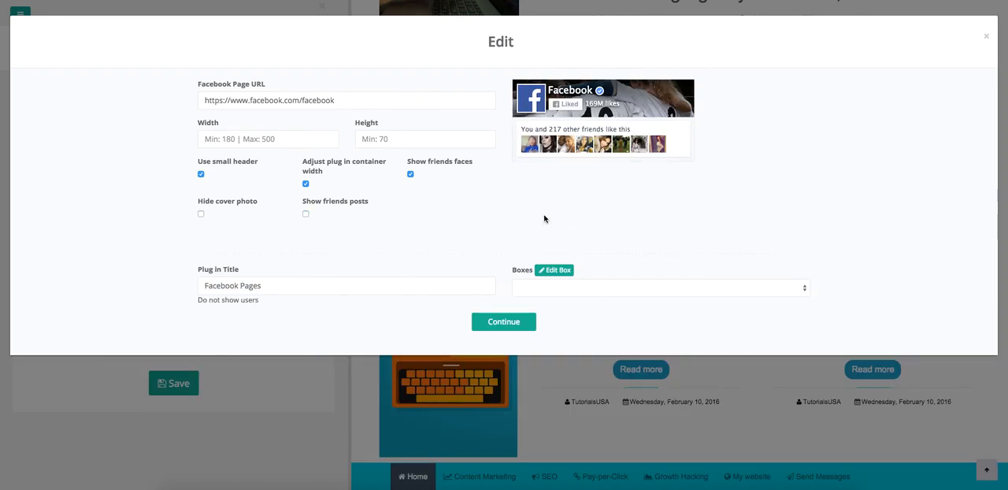
{"action": "left_click", "coordinate": [497, 326]}
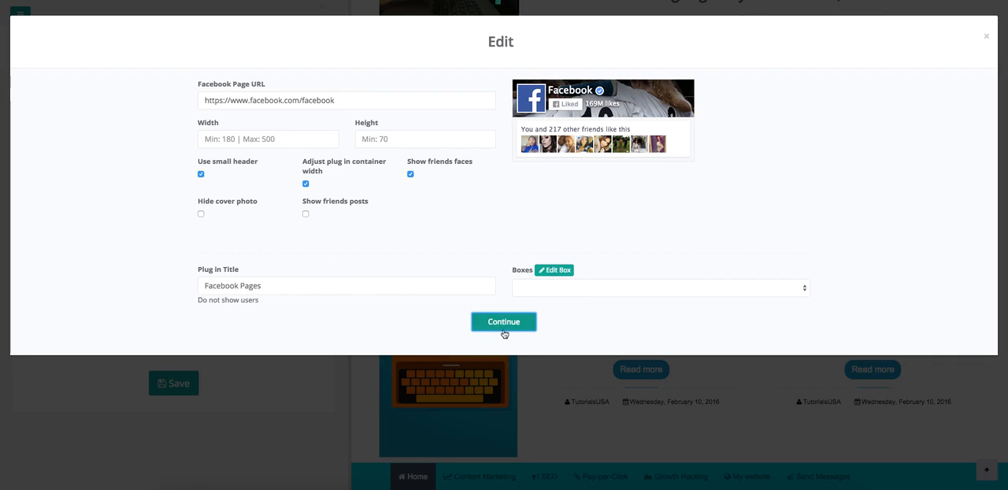
{"action": "left_click", "coordinate": [504, 331]}
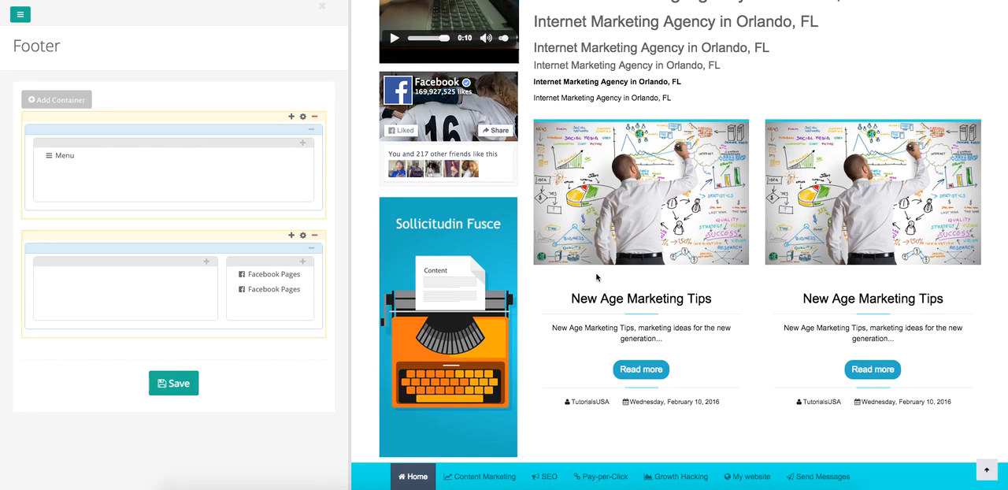
{"action": "left_click", "coordinate": [174, 384]}
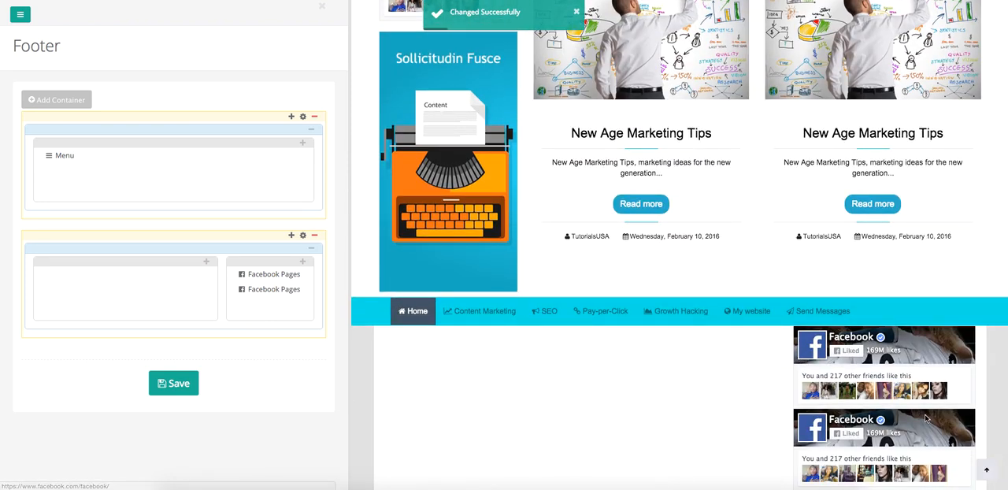
- Remove the duplicate Facebook Pages plug-in from the 33% column and save the footer
{"action": "left_click", "coordinate": [300, 290]}
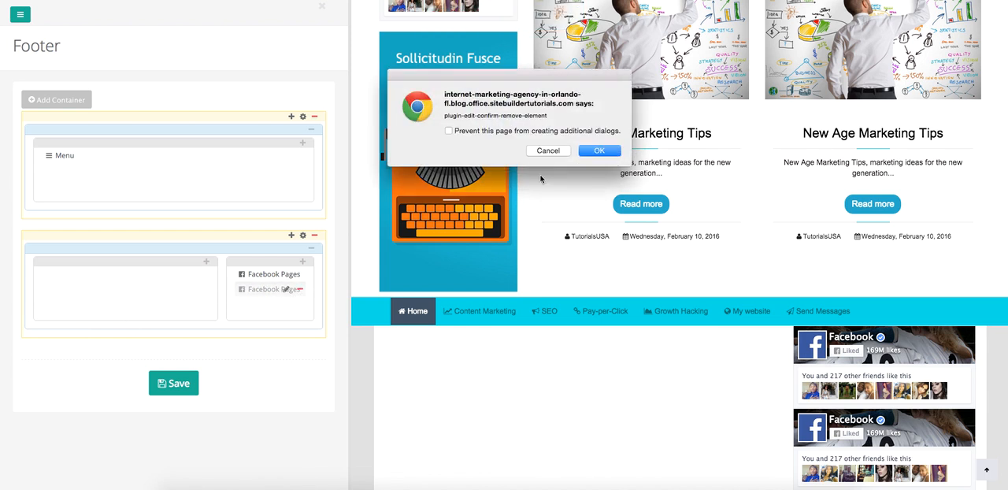
{"action": "left_click", "coordinate": [598, 151]}
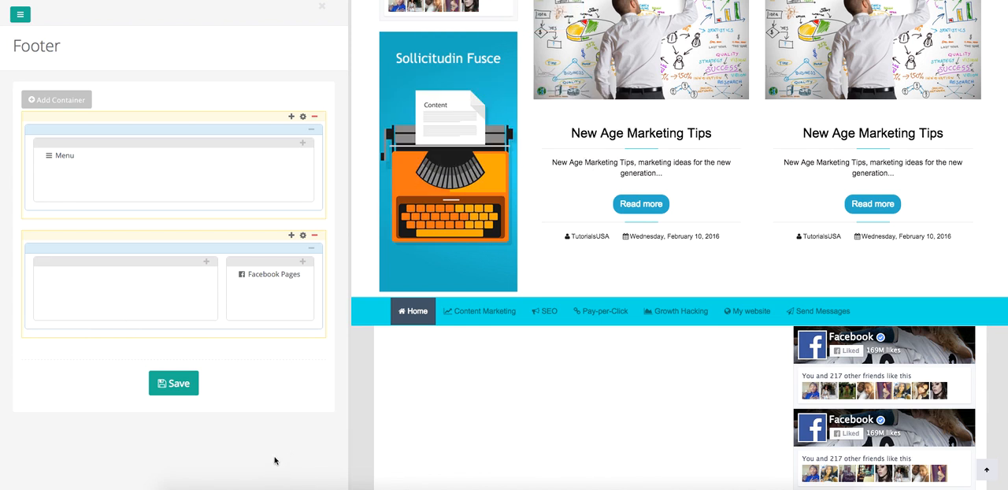
{"action": "left_click", "coordinate": [192, 386]}
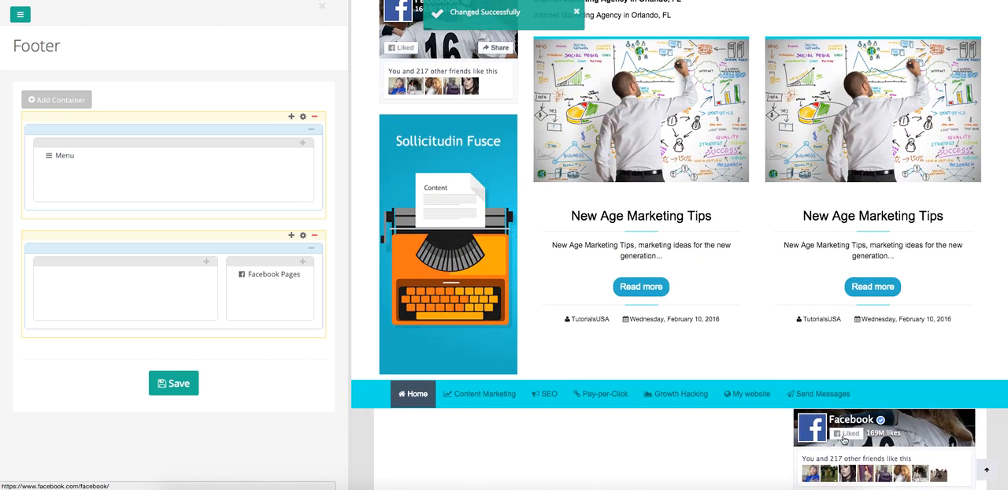
- Add a Text Editor plug-in to the 66% column repeating "Here you can place more information about your business or topics." and save the footer
{"action": "left_click", "coordinate": [208, 262]}
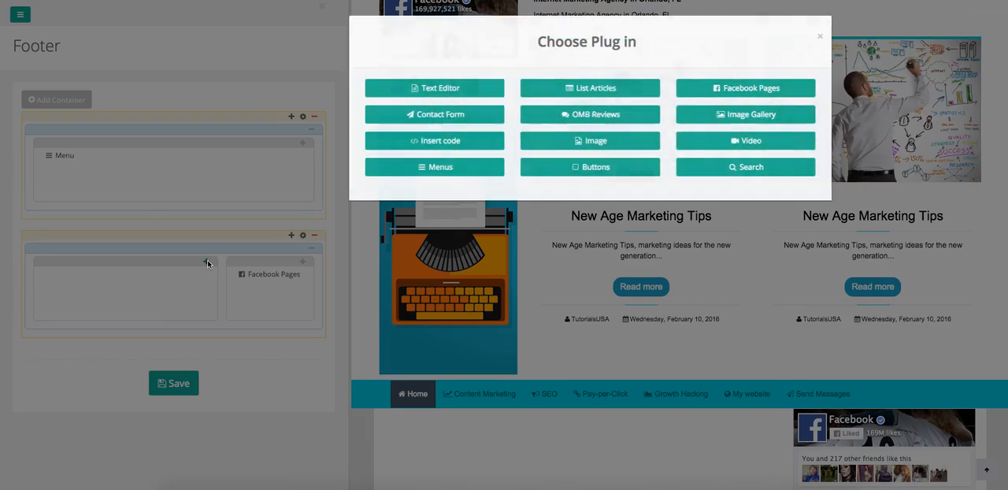
{"action": "left_click", "coordinate": [388, 92]}
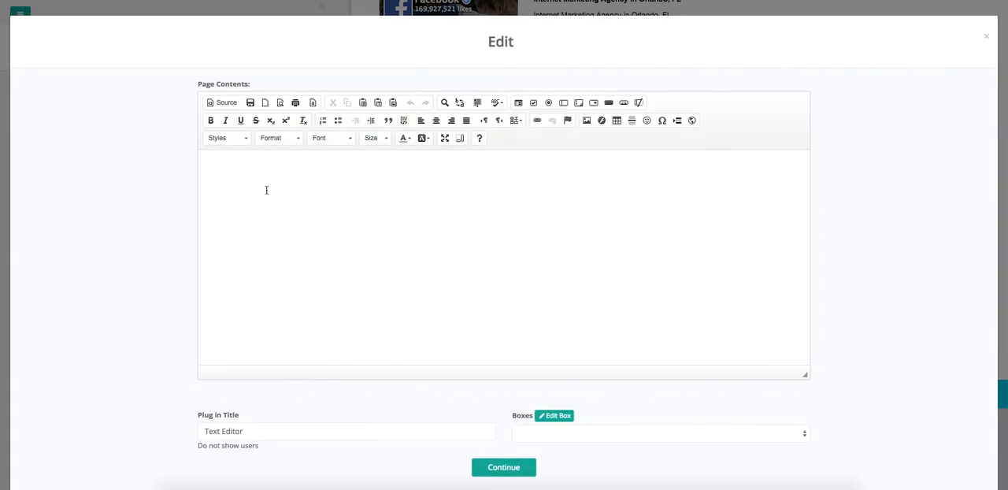
{"action": "left_click", "coordinate": [266, 190]}
{"action": "type", "text": "Here you can place more information about your business or topics."}
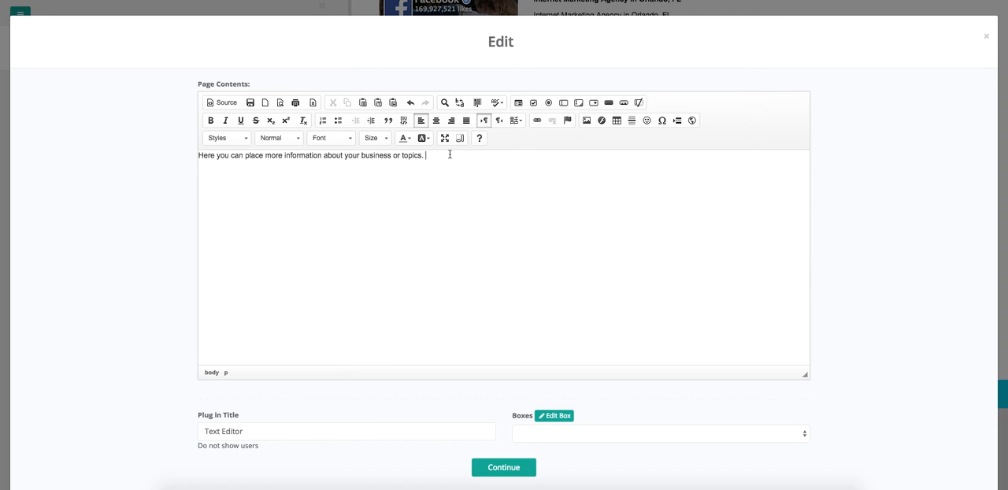
{"action": "key", "text": "ctrl+v"}
{"action": "key", "text": "ctrl+v"}
{"action": "key", "text": "ctrl+v"}
{"action": "key", "text": "ctrl+v"}
{"action": "key", "text": "ctrl+v"}
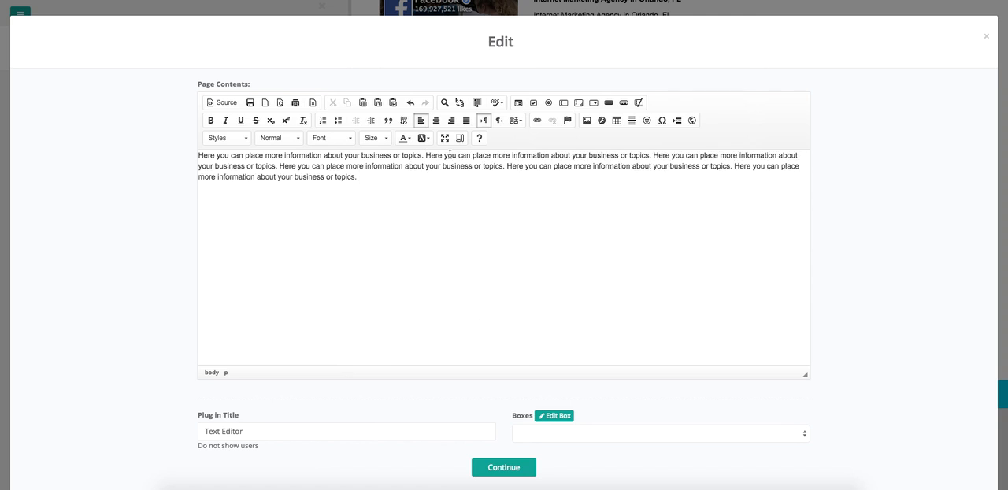
{"action": "key", "text": "ctrl+v"}
{"action": "key", "text": "ctrl+v"}
{"action": "type", "text": "Here you can place more information about your business or topics."}
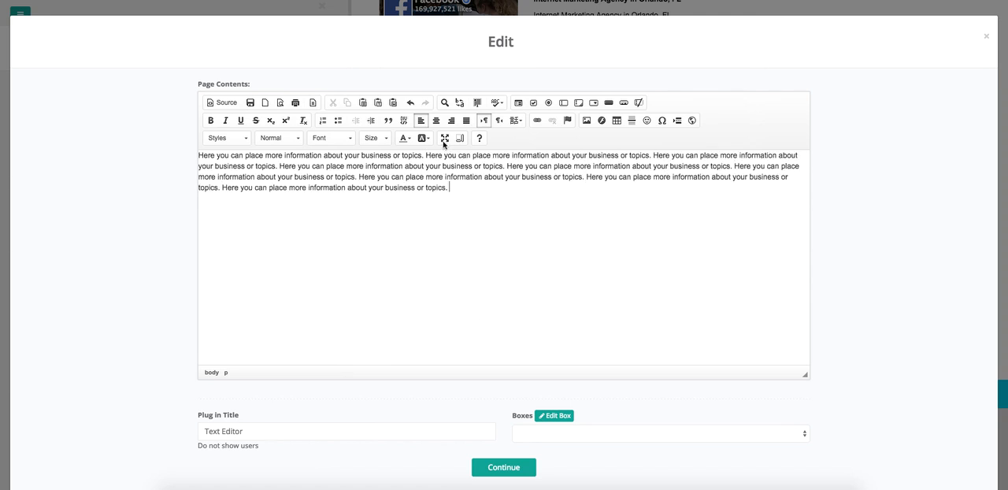
{"action": "left_click", "coordinate": [514, 469]}
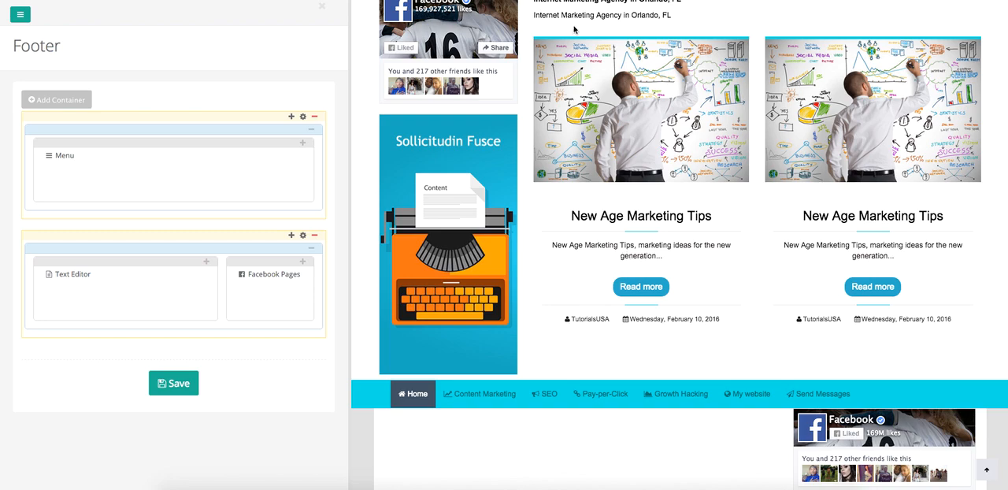
{"action": "left_click", "coordinate": [161, 384]}
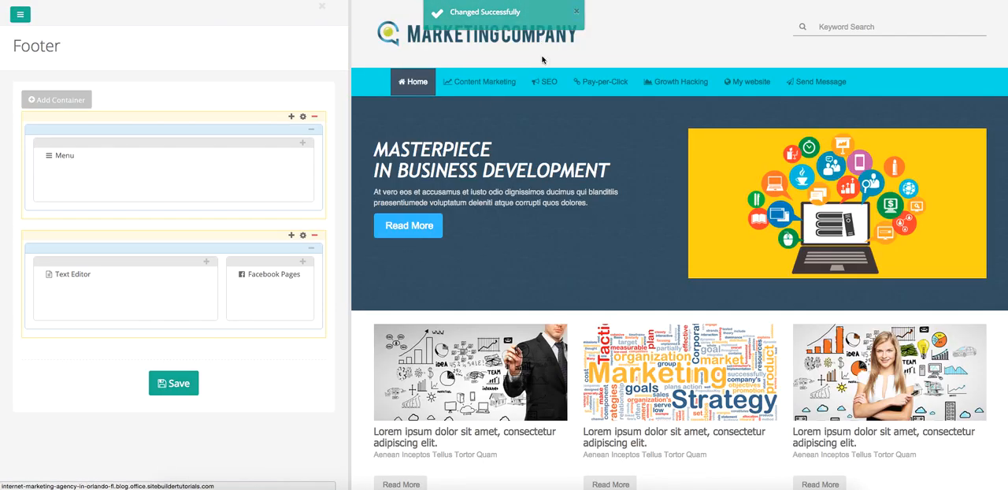
- Copy the second container's background color #e0e0e0 to its content area's general background color and save the footer
{"action": "scroll", "coordinate": [606, 335], "scroll_direction": "down", "scroll_amount": 15}
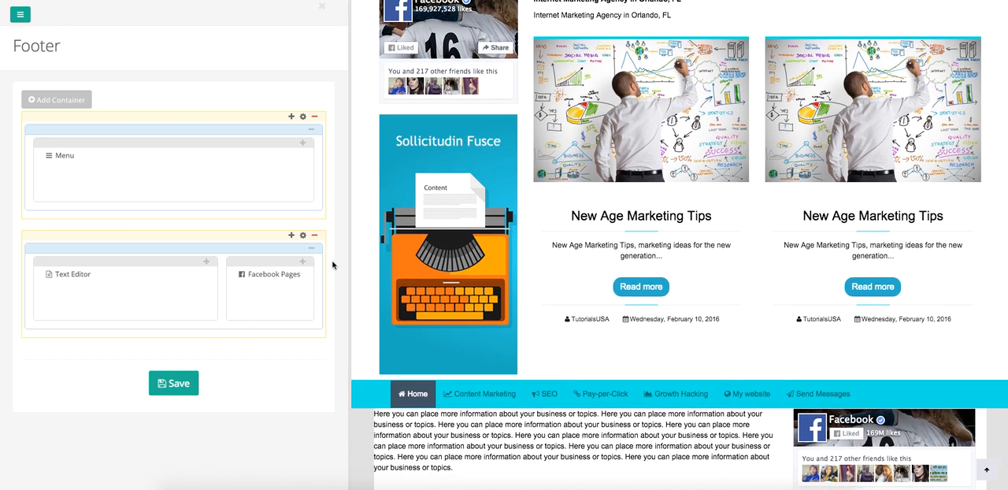
{"action": "left_click", "coordinate": [302, 236]}
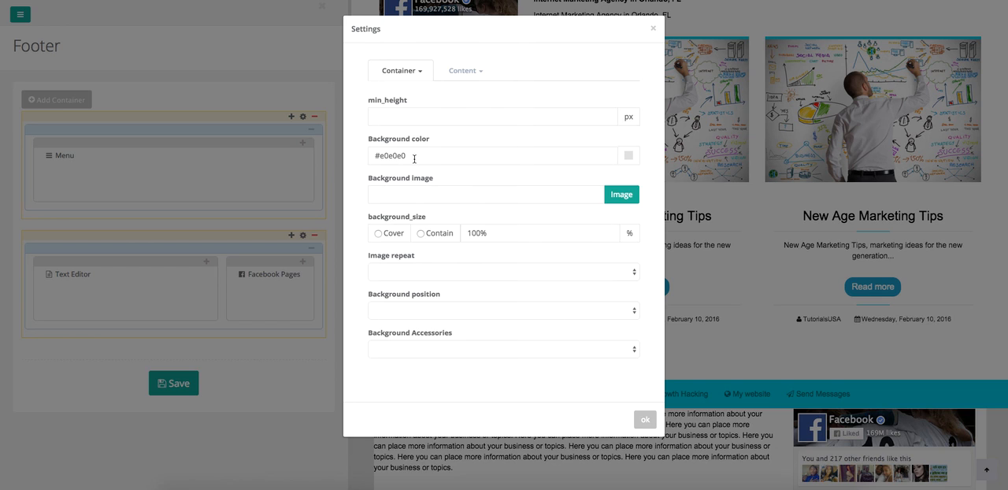
{"action": "left_click_drag", "start_coordinate": [414, 160], "coordinate": [367, 153]}
{"action": "key", "text": "ctrl+c"}
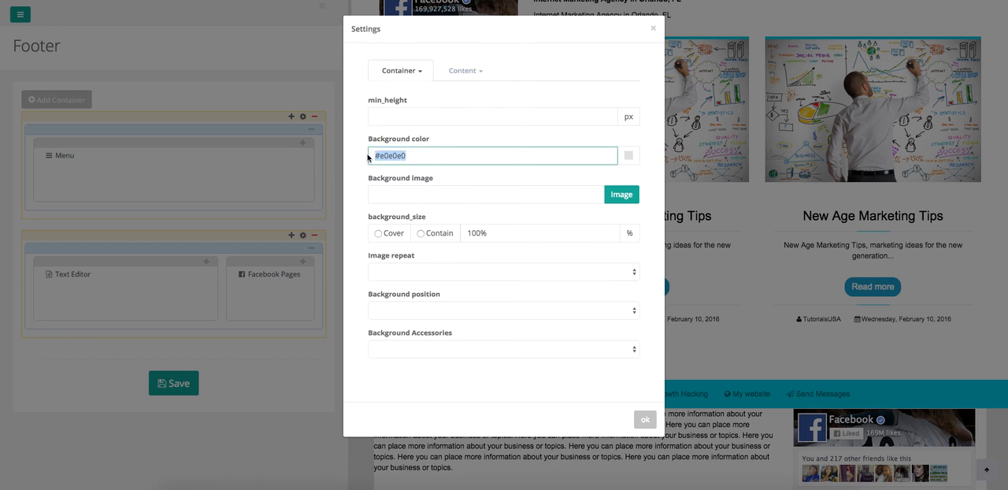
{"action": "left_click", "coordinate": [455, 73]}
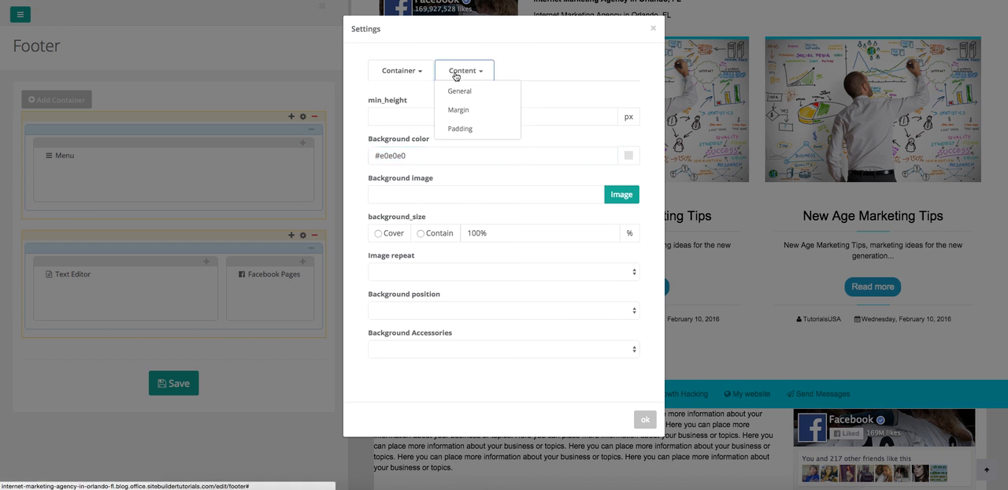
{"action": "left_click", "coordinate": [460, 91]}
{"action": "left_click_drag", "start_coordinate": [407, 155], "coordinate": [353, 156]}
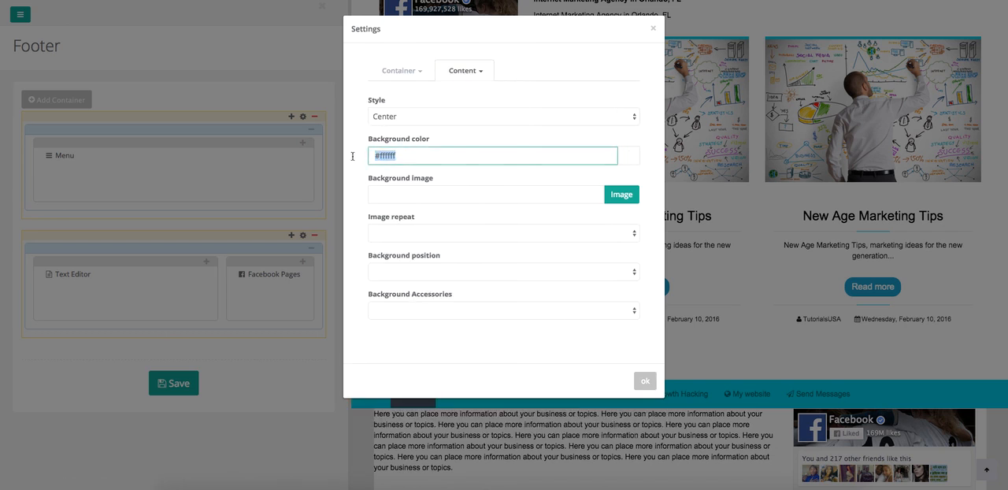
{"action": "key", "text": "BackSpace"}
{"action": "key", "text": "ctrl+v"}
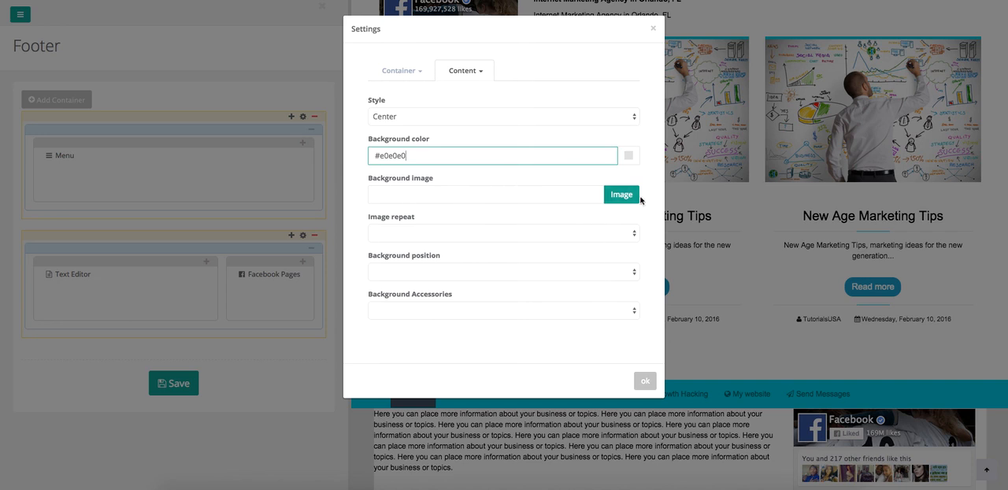
{"action": "left_click", "coordinate": [645, 380]}
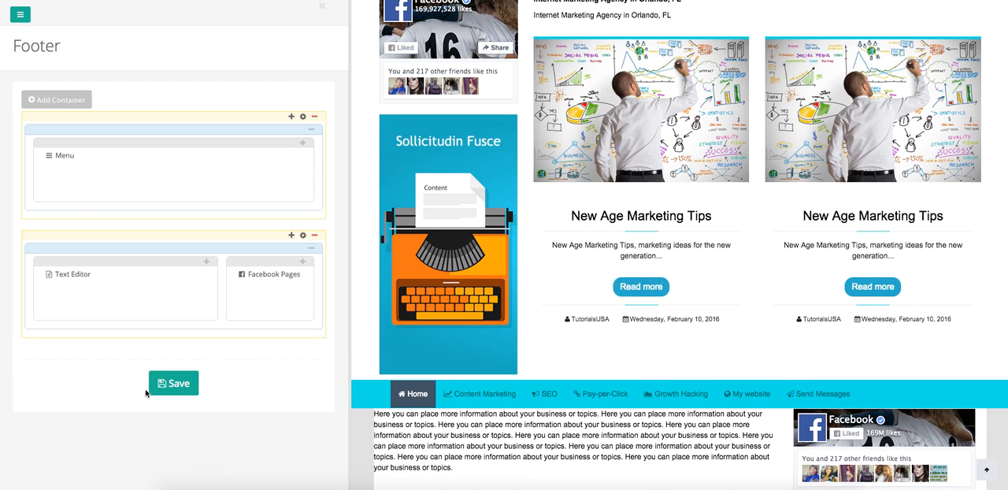
{"action": "left_click", "coordinate": [175, 383]}
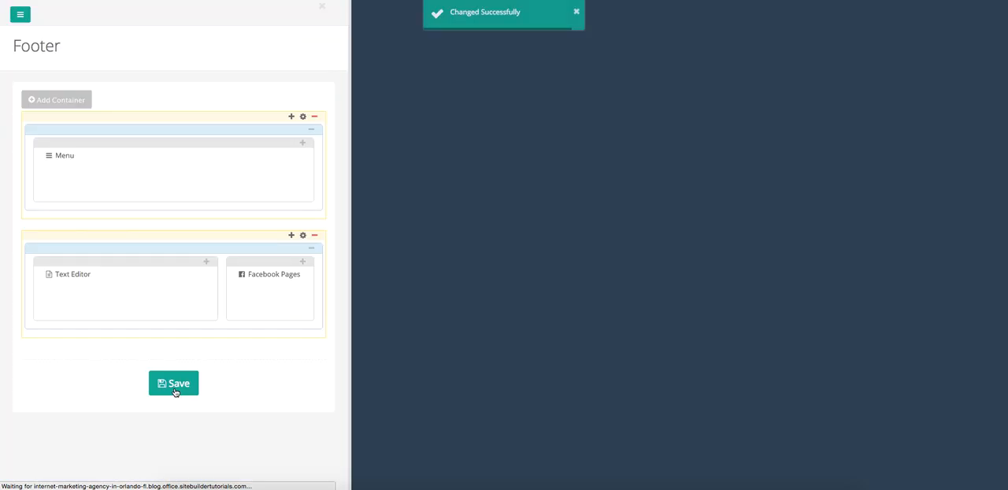
{"action": "scroll", "coordinate": [405, 387], "scroll_direction": "down", "scroll_amount": 15}
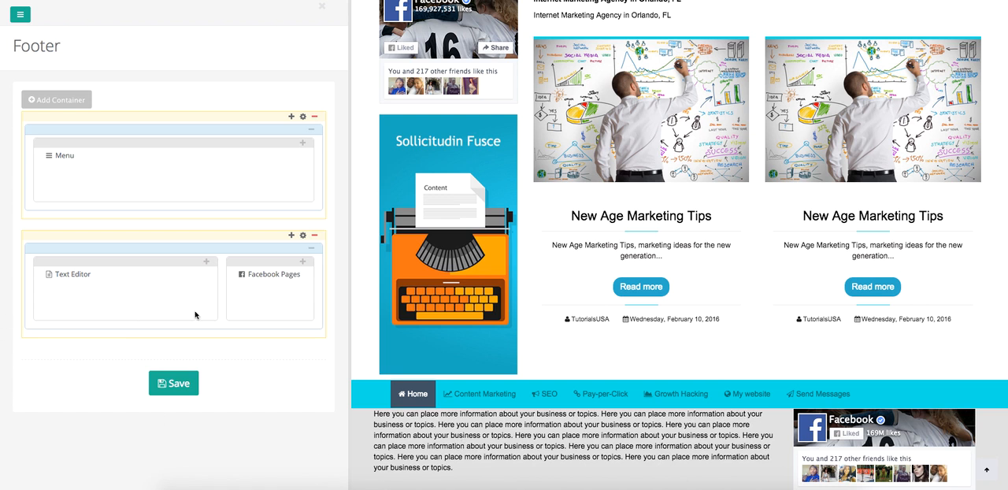
- Delete the last three repeated sentences from the Text Editor plug-in in the second footer container
{"action": "left_click", "coordinate": [189, 275]}
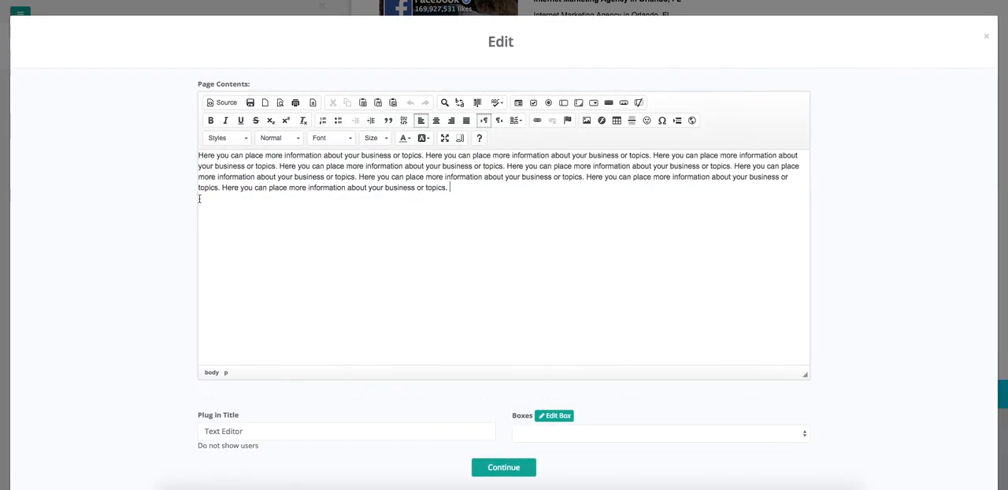
{"action": "left_click_drag", "start_coordinate": [200, 199], "coordinate": [359, 178]}
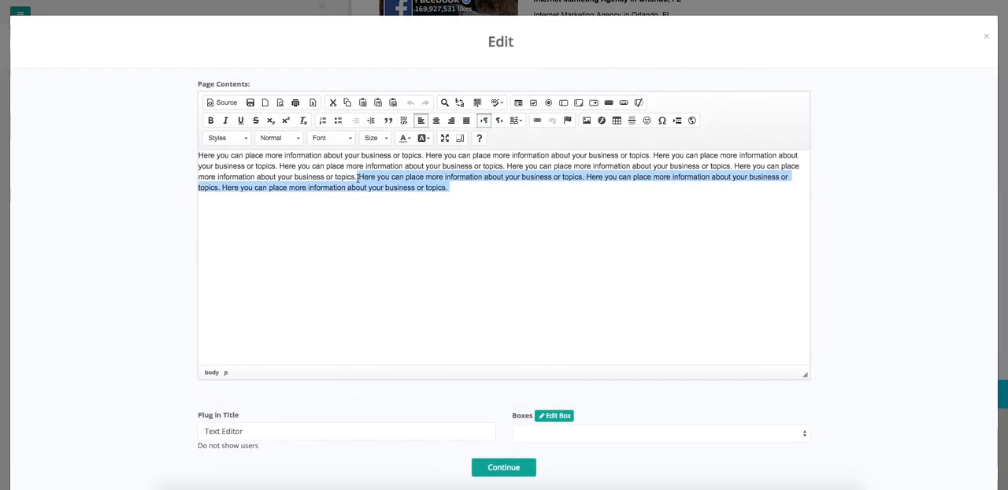
{"action": "key", "text": "BackSpace"}
- Center all the text in the Text Editor plug-in and save the footer
{"action": "key", "text": "ctrl+a"}
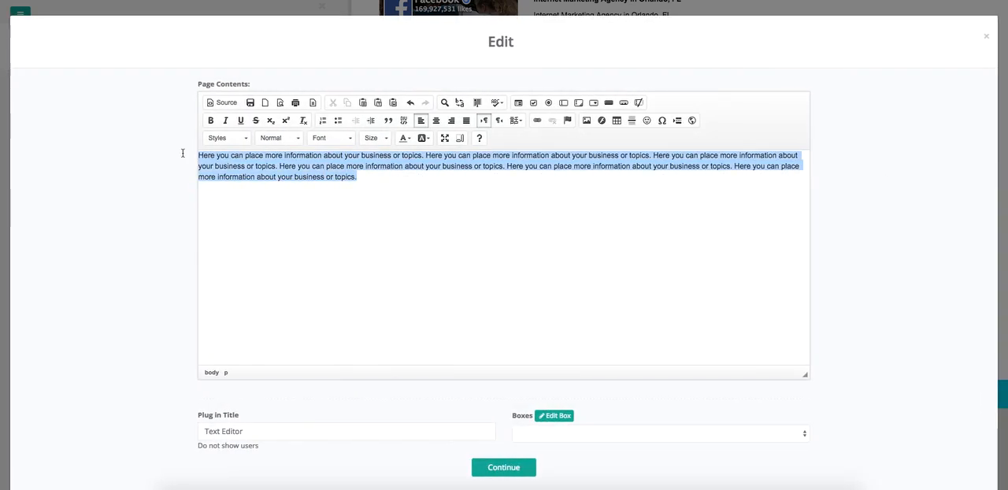
{"action": "left_click", "coordinate": [438, 123]}
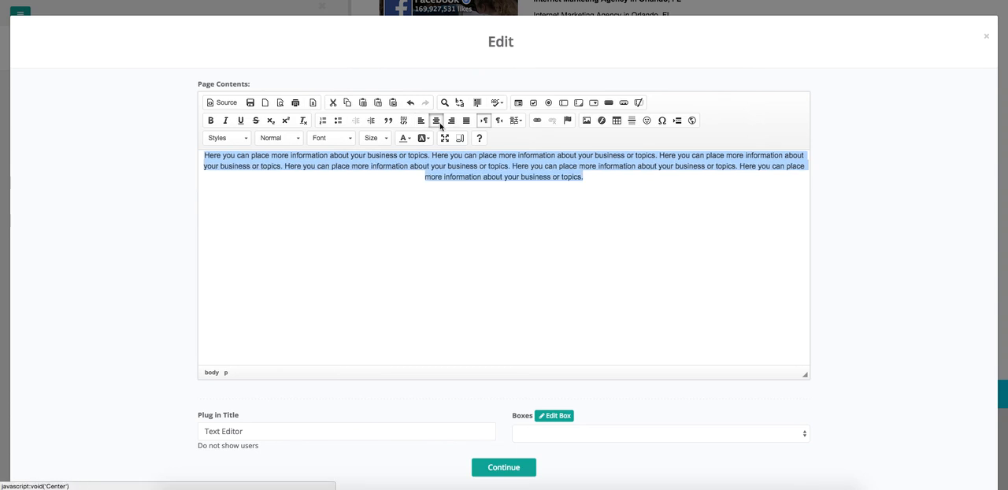
{"action": "left_click", "coordinate": [527, 466]}
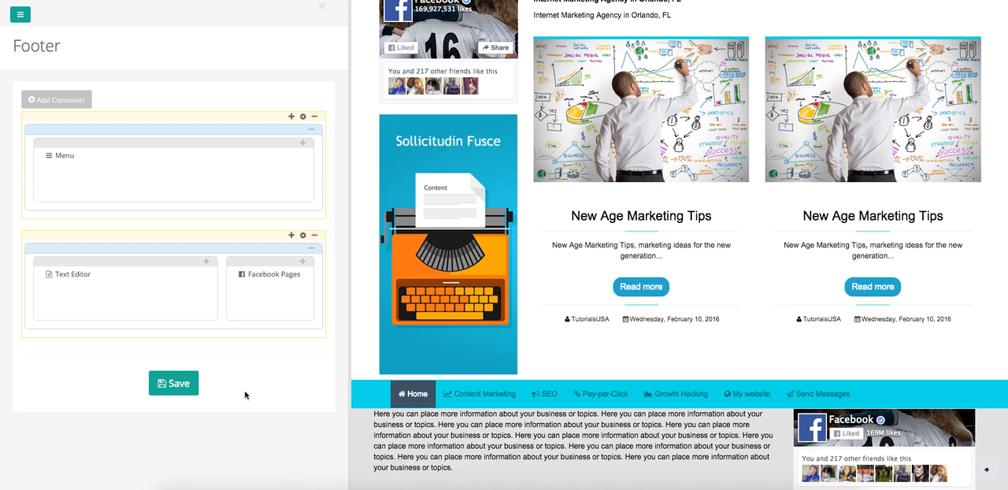
{"action": "left_click", "coordinate": [189, 386]}
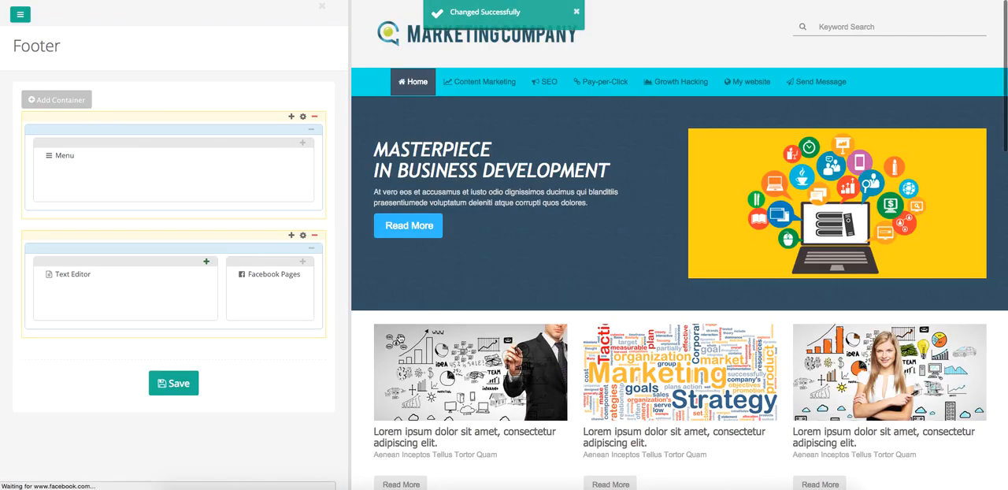
{"action": "scroll", "coordinate": [519, 404], "scroll_direction": "down", "scroll_amount": 14}
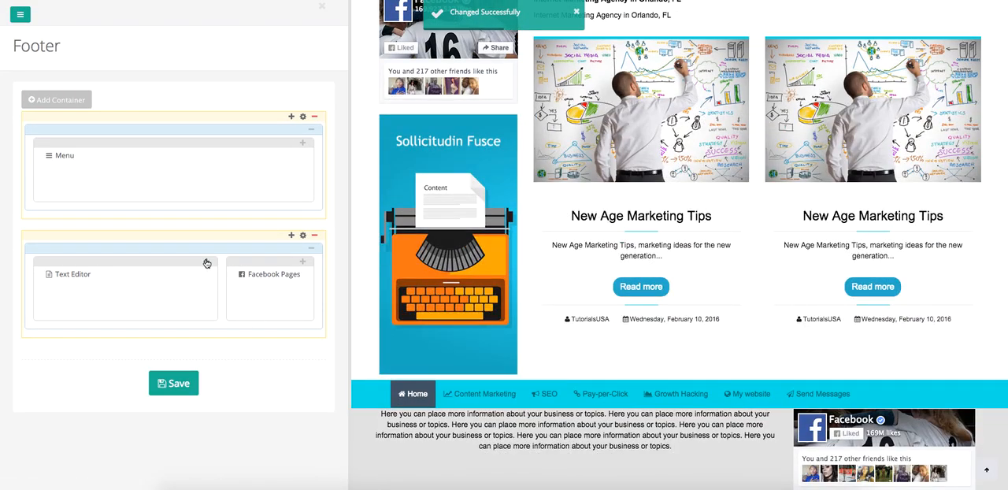
- Add a Buttons plug-in to the 66% column, filling the entire space with the Medium button size
{"action": "left_click", "coordinate": [205, 261]}
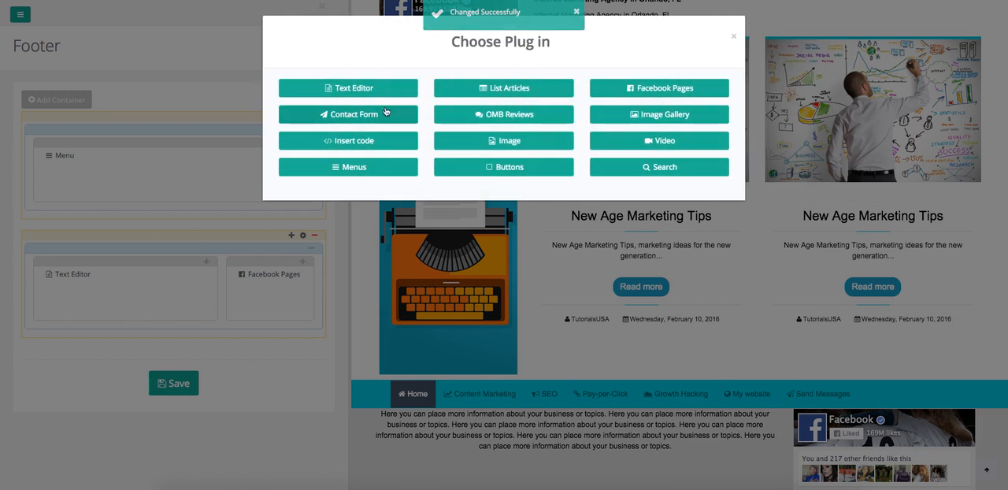
{"action": "left_click", "coordinate": [515, 171]}
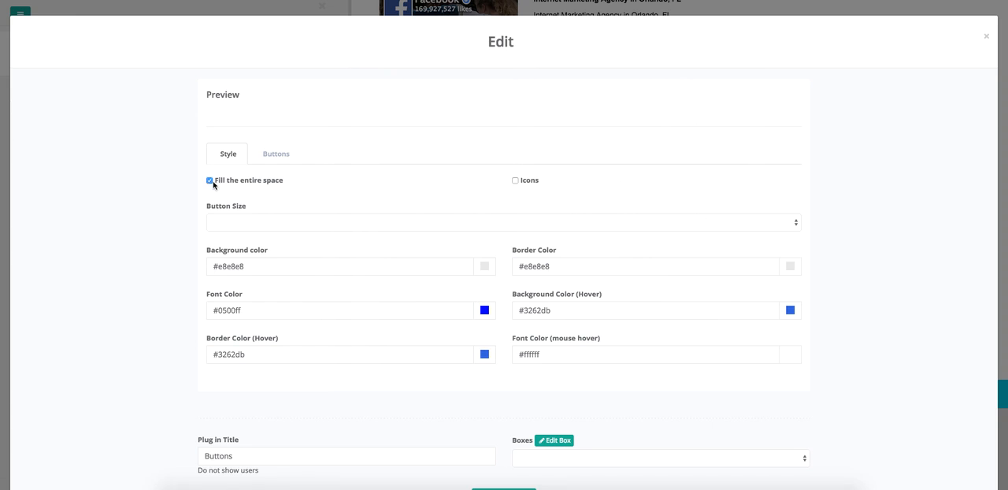
{"action": "left_click", "coordinate": [233, 224]}
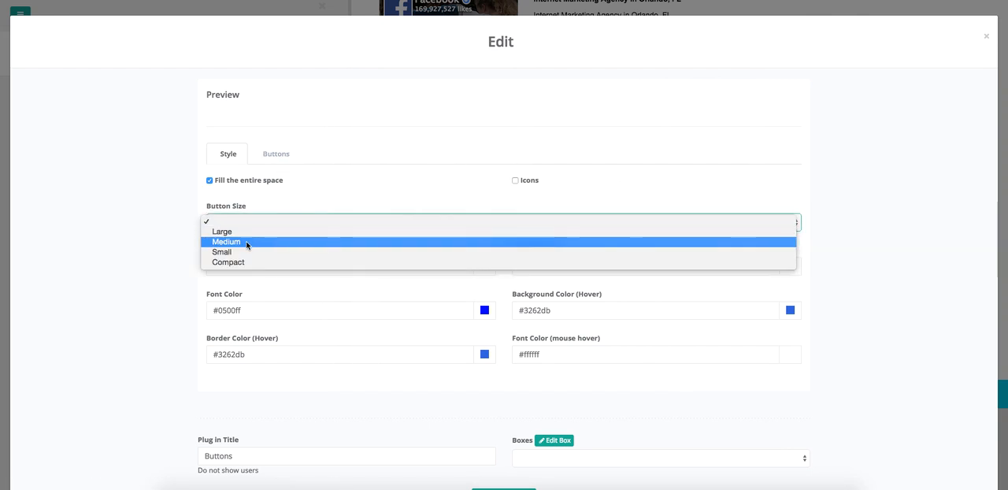
{"action": "left_click", "coordinate": [246, 244]}
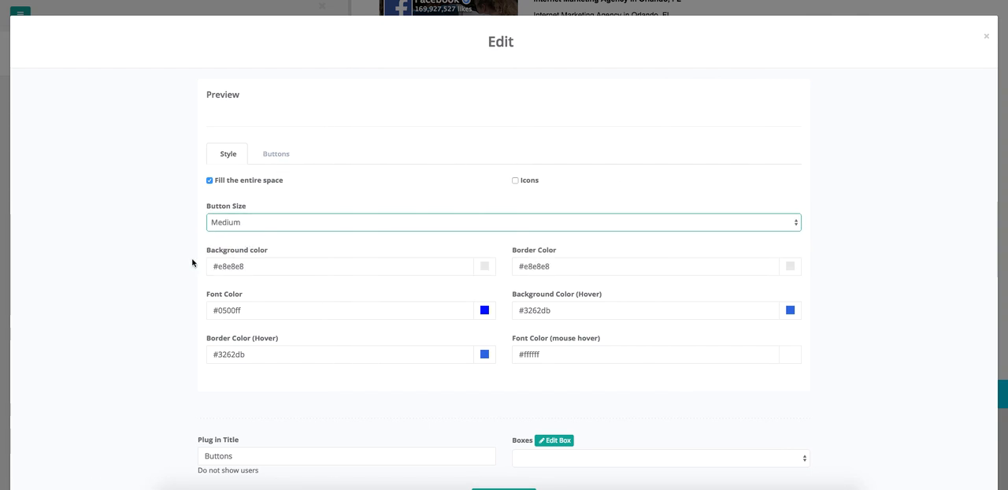
{"action": "left_click", "coordinate": [278, 117]}
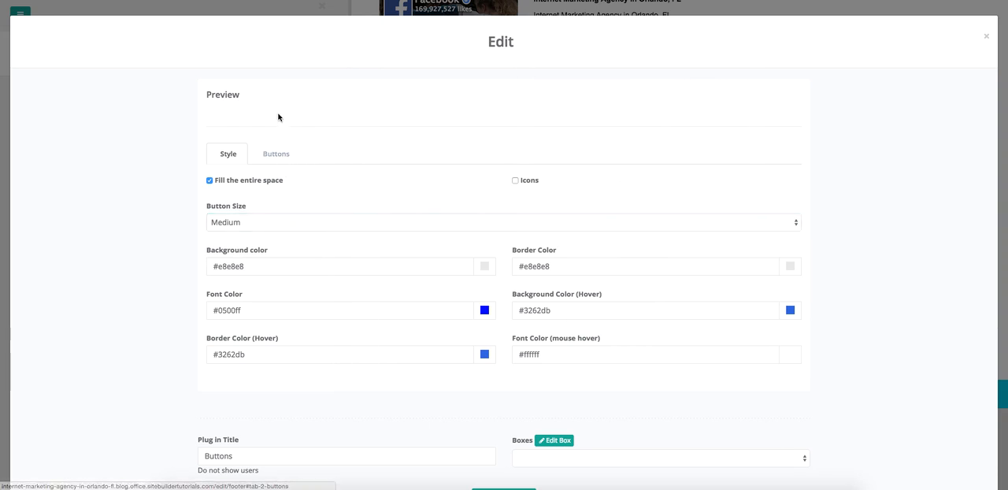
- Set the Buttons plug-in's title to "Click Here" and confirm the plug-in
{"action": "scroll", "coordinate": [322, 383], "scroll_direction": "down", "scroll_amount": 1}
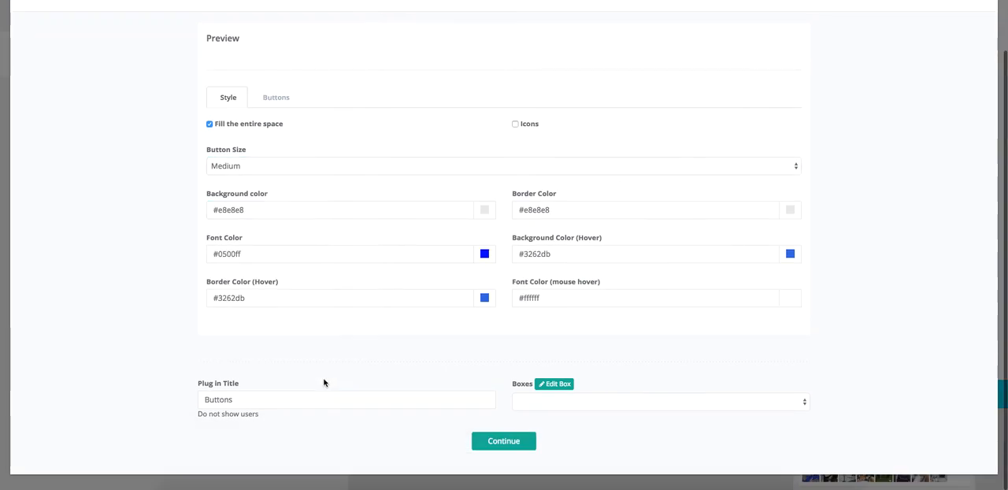
{"action": "double_click", "coordinate": [234, 454]}
{"action": "left_click", "coordinate": [234, 399]}
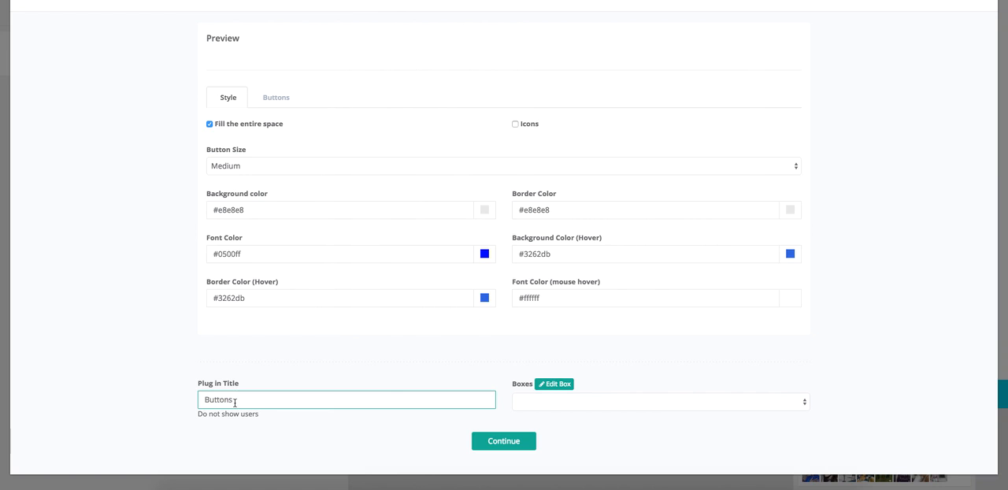
{"action": "double_click", "coordinate": [234, 400]}
{"action": "type", "text": "Click Here"}
{"action": "left_click", "coordinate": [407, 379]}
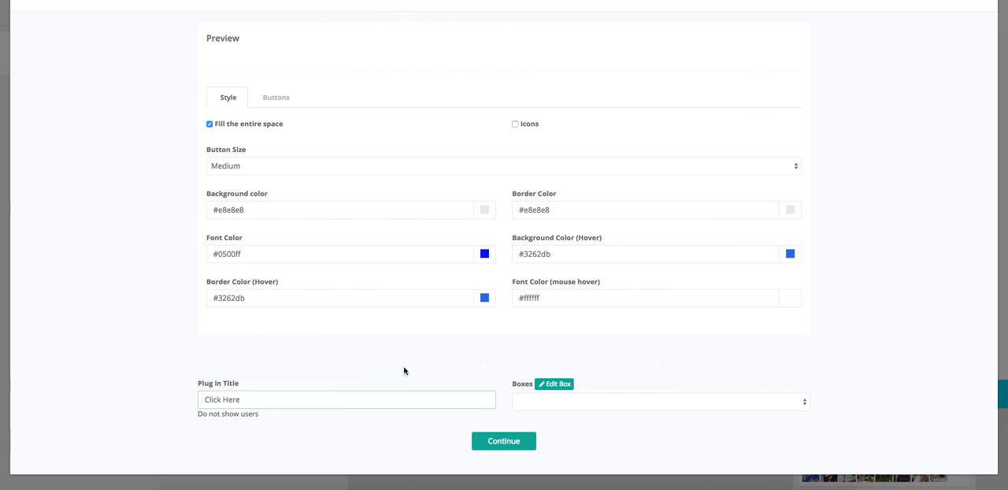
{"action": "left_click", "coordinate": [501, 446]}
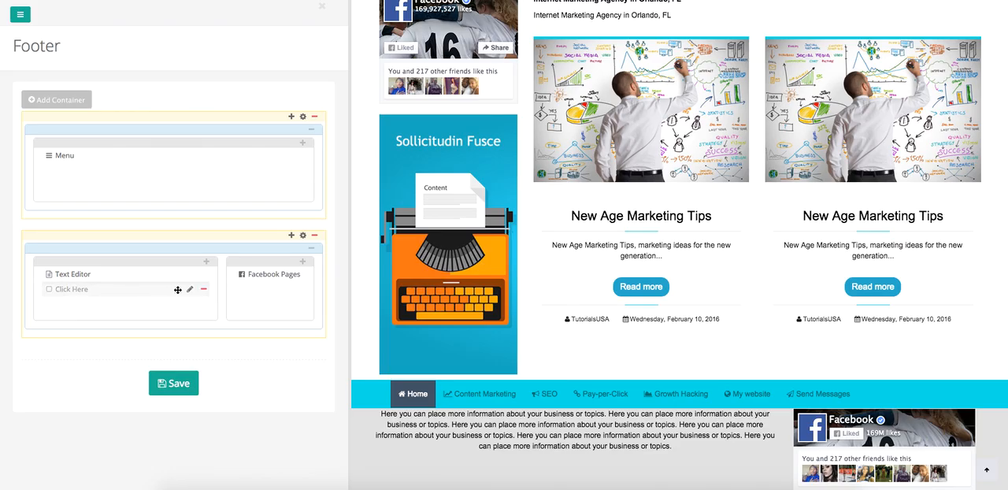
- Add a new button titled "Click Here" to the Click Here plug-in, without an icon or link, and save the button
{"action": "left_click", "coordinate": [190, 290]}
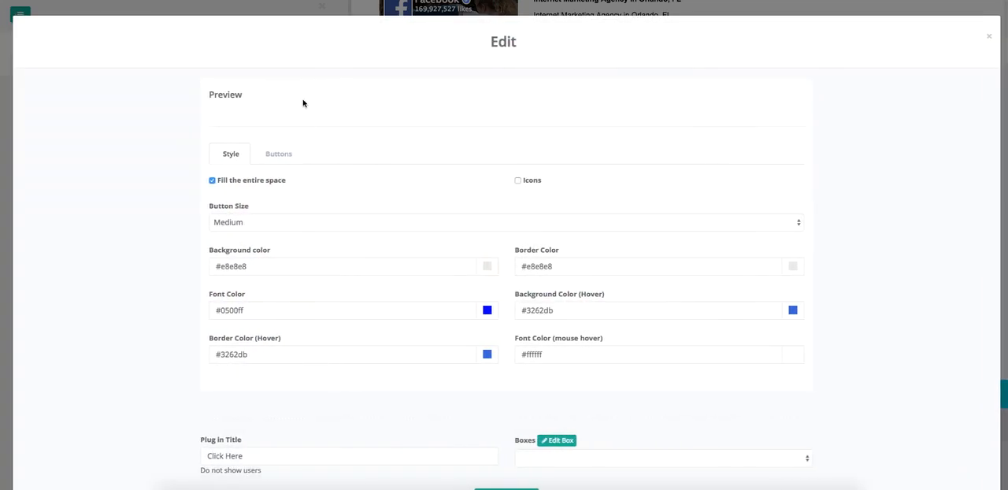
{"action": "left_click", "coordinate": [278, 158]}
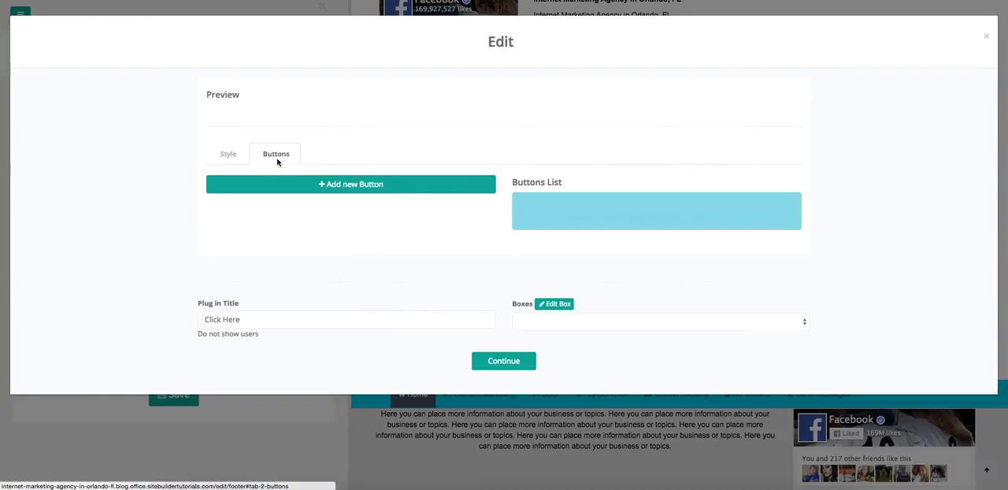
{"action": "left_click", "coordinate": [347, 186]}
{"action": "left_click", "coordinate": [278, 219]}
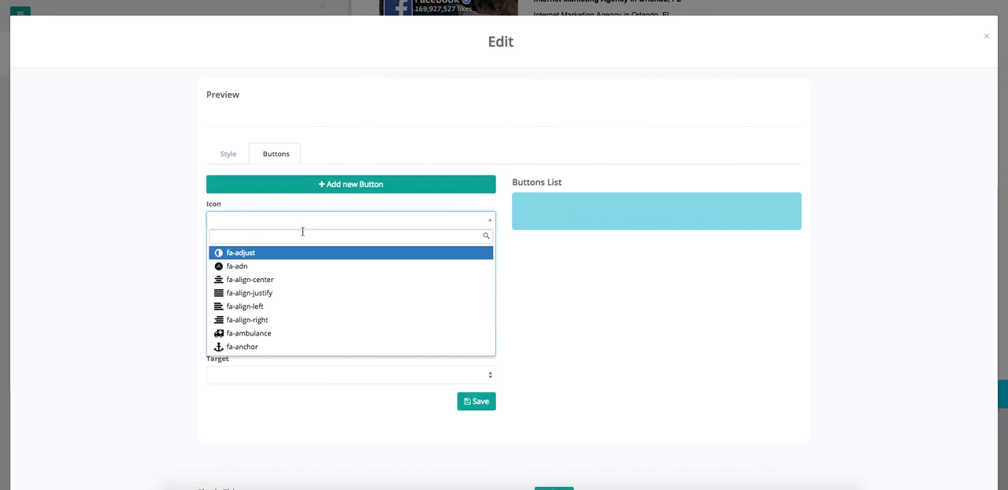
{"action": "left_click", "coordinate": [522, 261]}
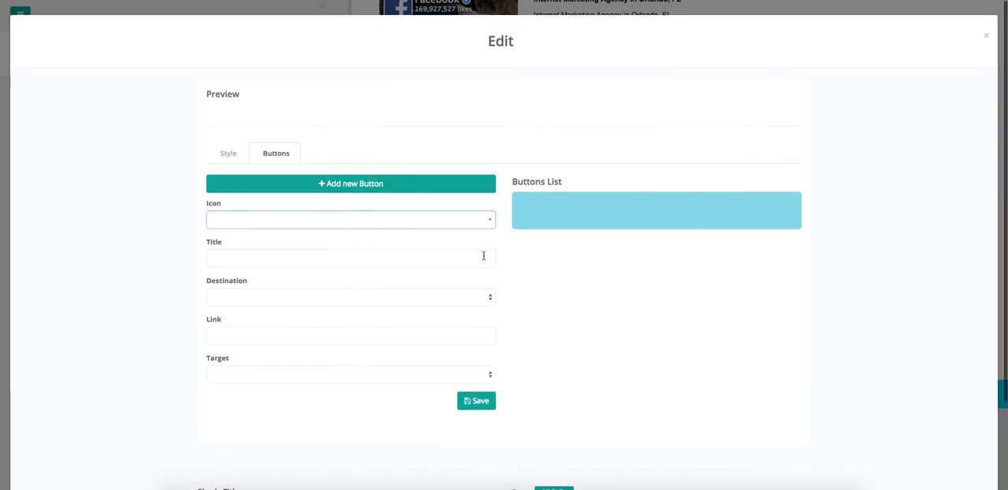
{"action": "left_click", "coordinate": [322, 259]}
{"action": "type", "text": "Click"}
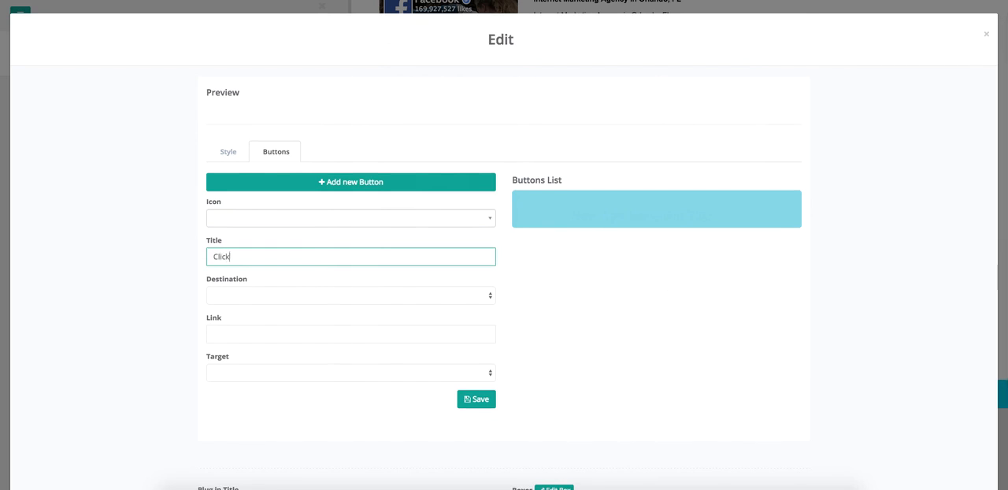
{"action": "type", "text": " Here"}
{"action": "left_click", "coordinate": [332, 300]}
{"action": "left_click", "coordinate": [334, 295]}
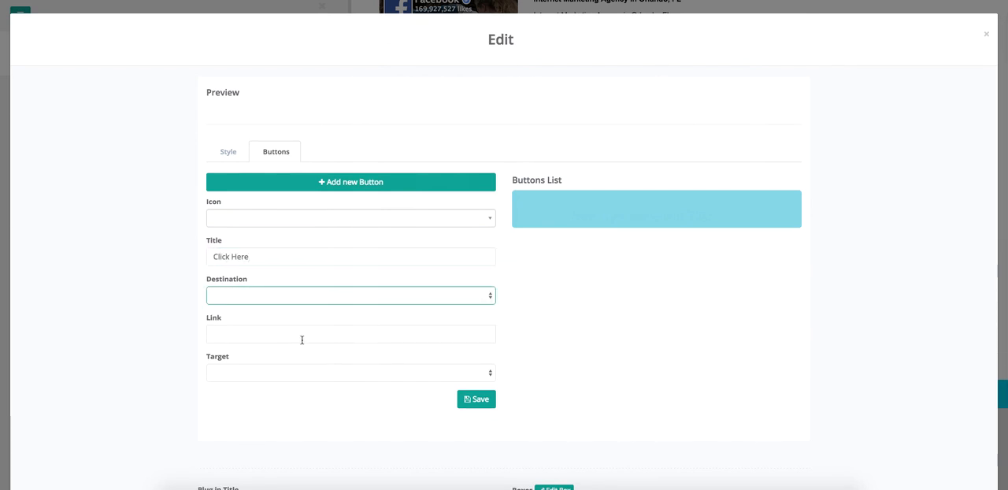
{"action": "left_click", "coordinate": [482, 406]}
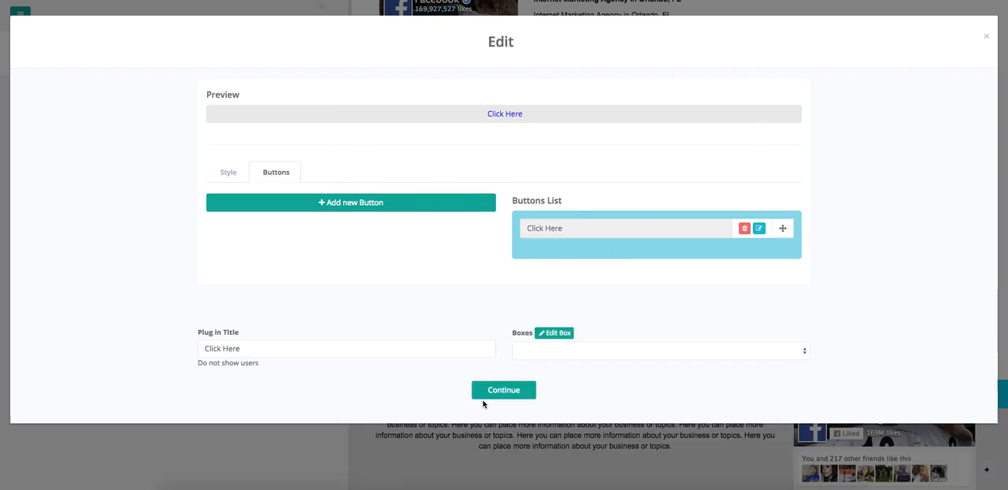
- Review the Click Here button's style settings, confirm the plug-in and save the footer
{"action": "left_click", "coordinate": [234, 174]}
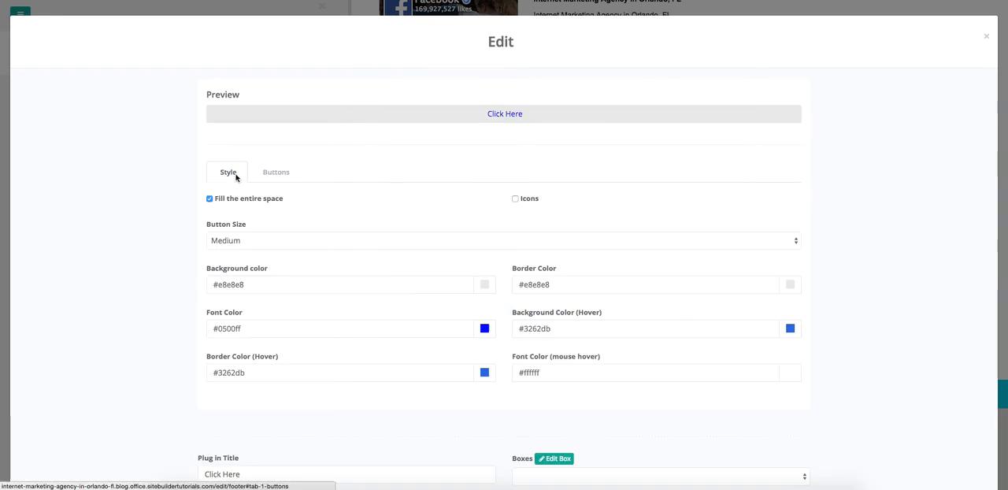
{"action": "left_click", "coordinate": [276, 173]}
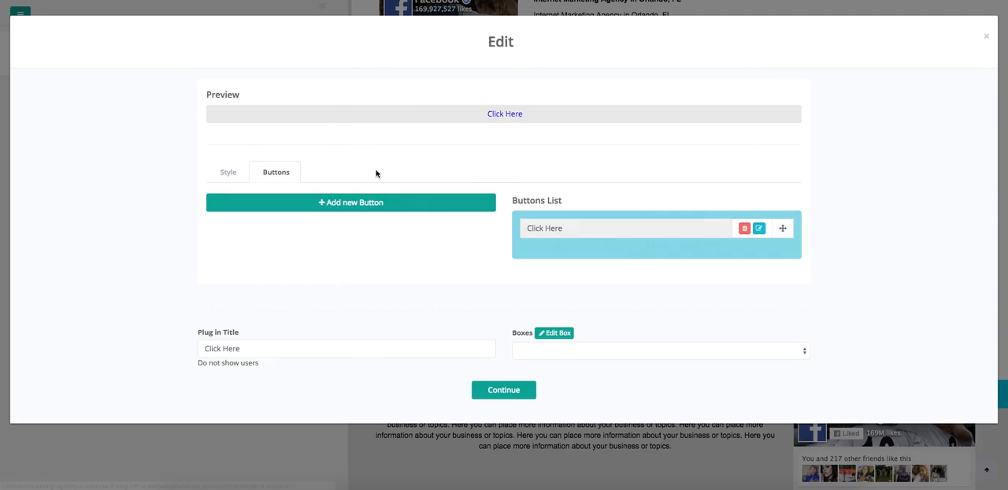
{"action": "left_click", "coordinate": [497, 392]}
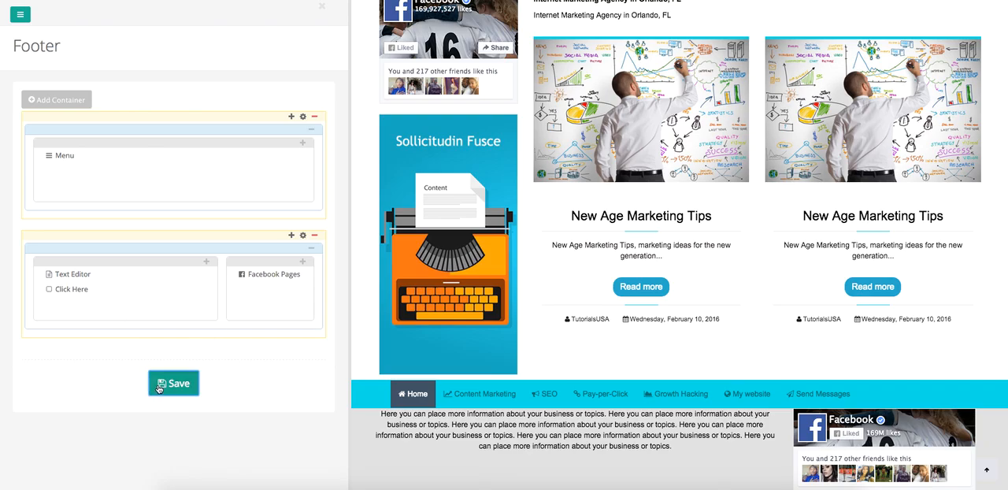
{"action": "left_click", "coordinate": [168, 372]}
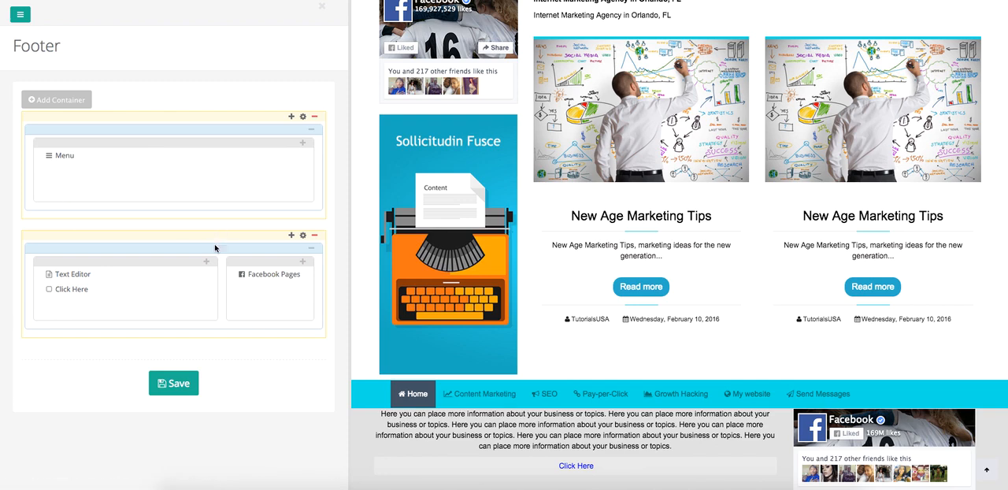
- Set the second footer container's top margin to 13 px and save the footer
{"action": "left_click", "coordinate": [304, 239]}
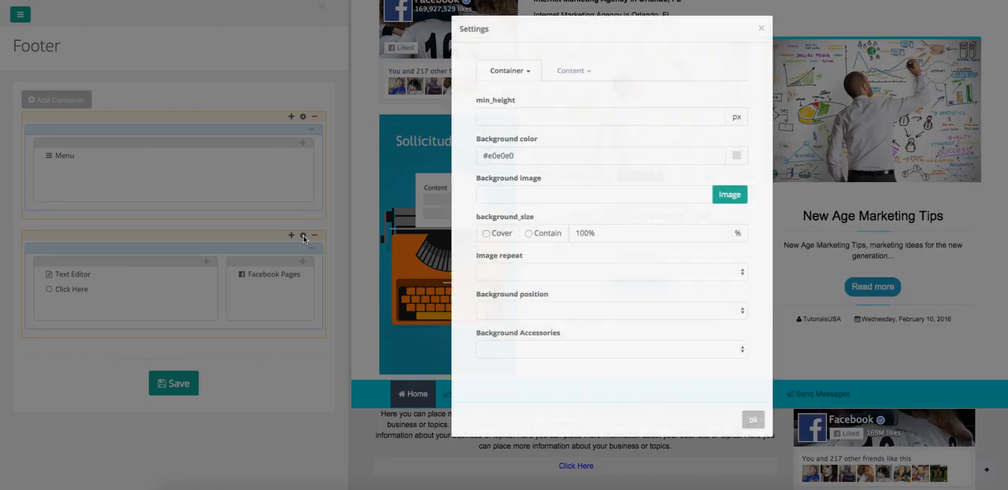
{"action": "left_click", "coordinate": [399, 72]}
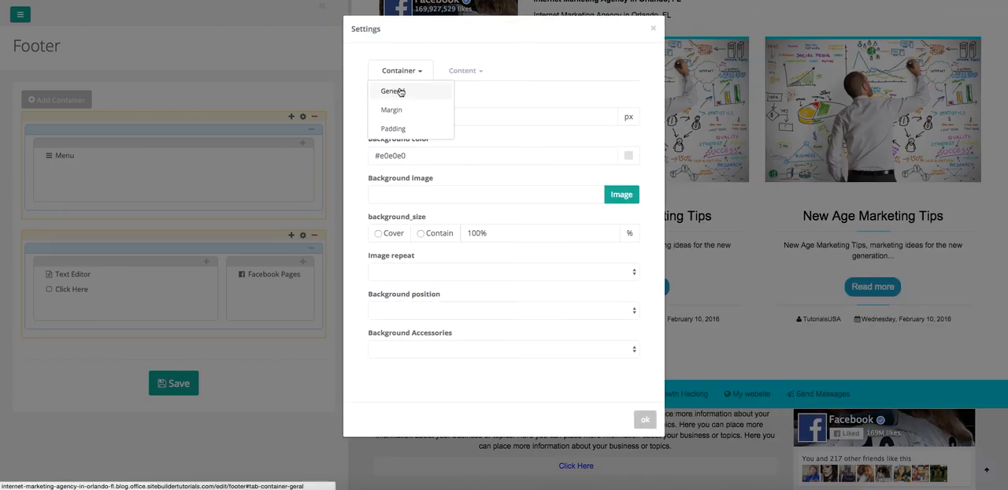
{"action": "left_click", "coordinate": [396, 111]}
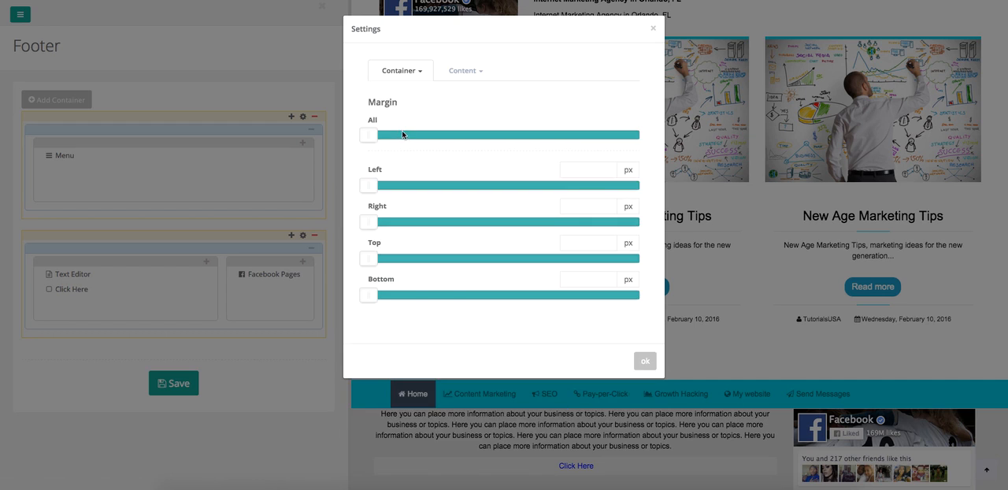
{"action": "left_click_drag", "start_coordinate": [363, 259], "coordinate": [381, 260]}
{"action": "double_click", "coordinate": [595, 245]}
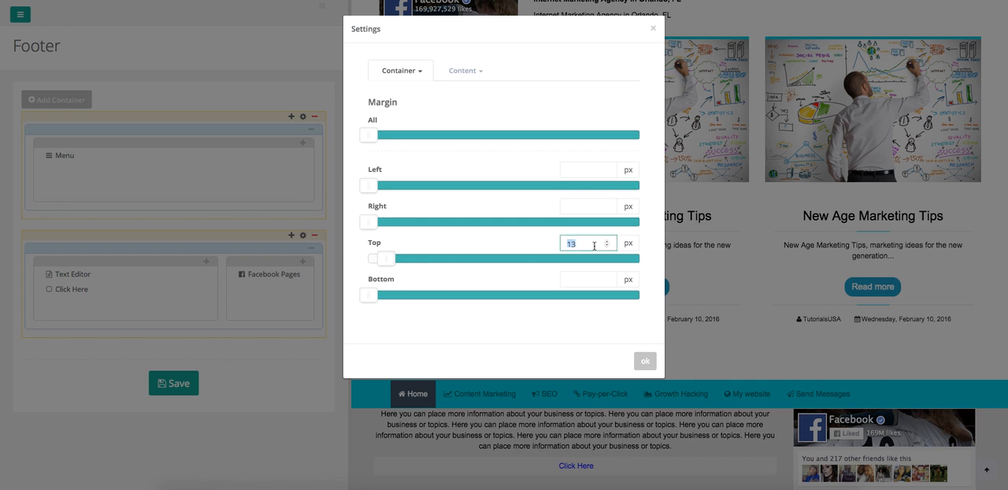
{"action": "left_click", "coordinate": [646, 361]}
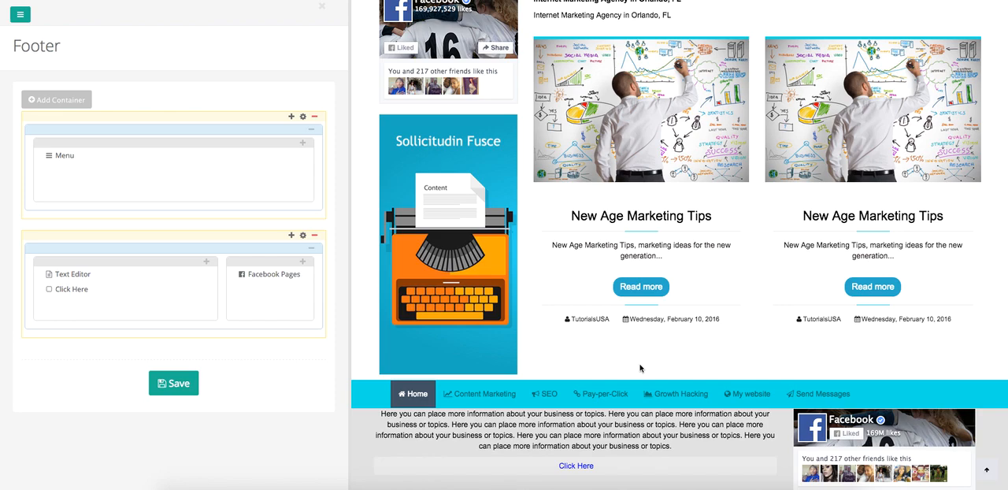
{"action": "left_click", "coordinate": [188, 380]}
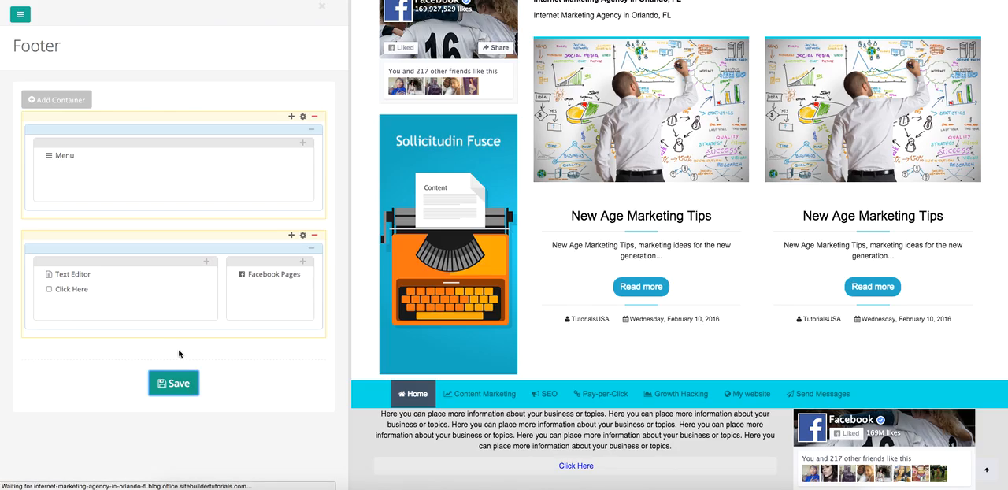
{"action": "scroll", "coordinate": [490, 339], "scroll_direction": "down", "scroll_amount": 10}
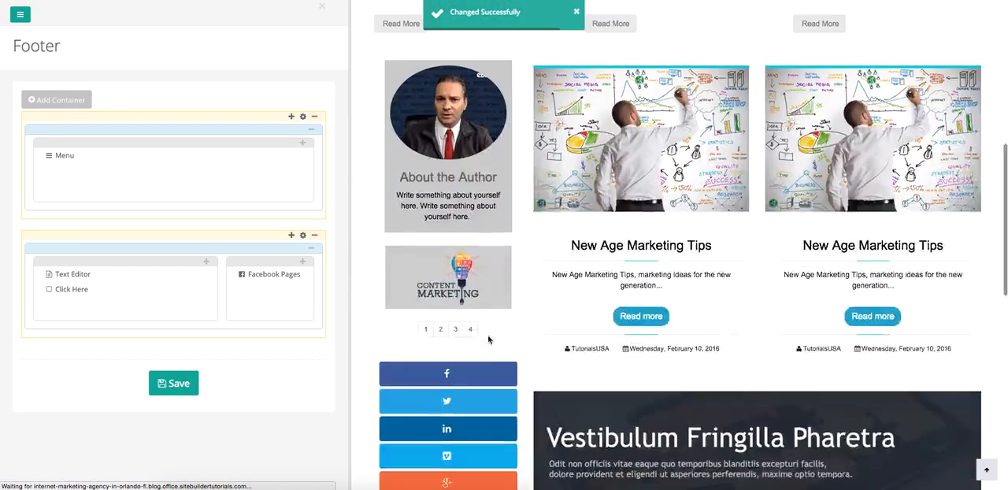
{"action": "scroll", "coordinate": [488, 340], "scroll_direction": "down", "scroll_amount": 4}
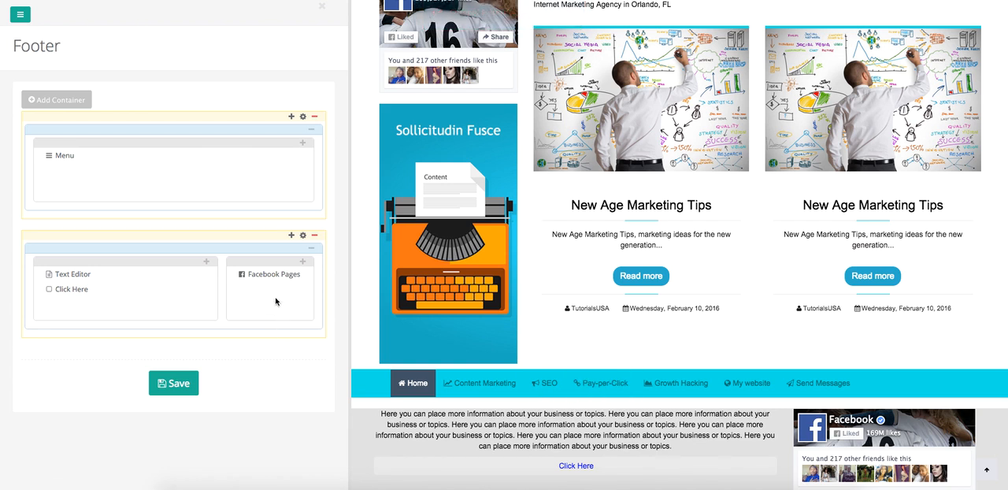
- Set the second footer container's top margin to 0 px and save the footer
{"action": "left_click", "coordinate": [303, 237]}
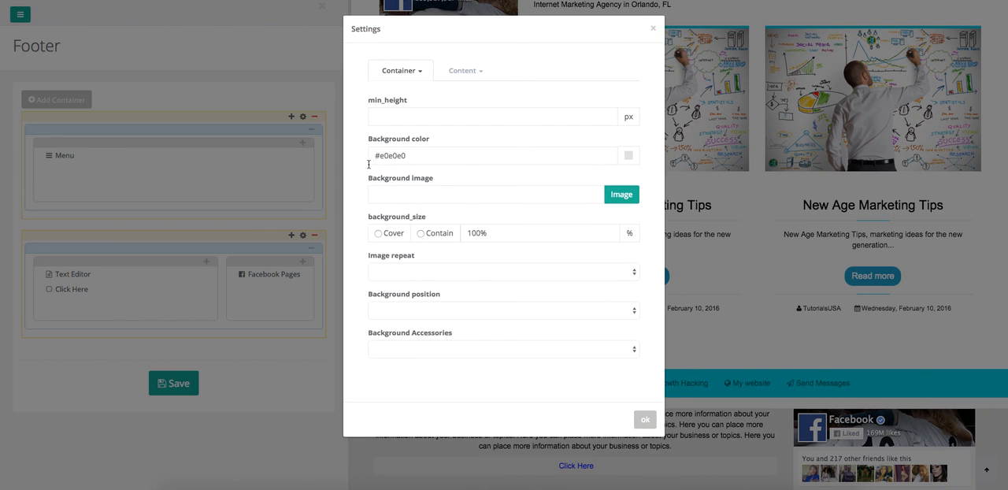
{"action": "left_click", "coordinate": [404, 72]}
{"action": "left_click", "coordinate": [402, 117]}
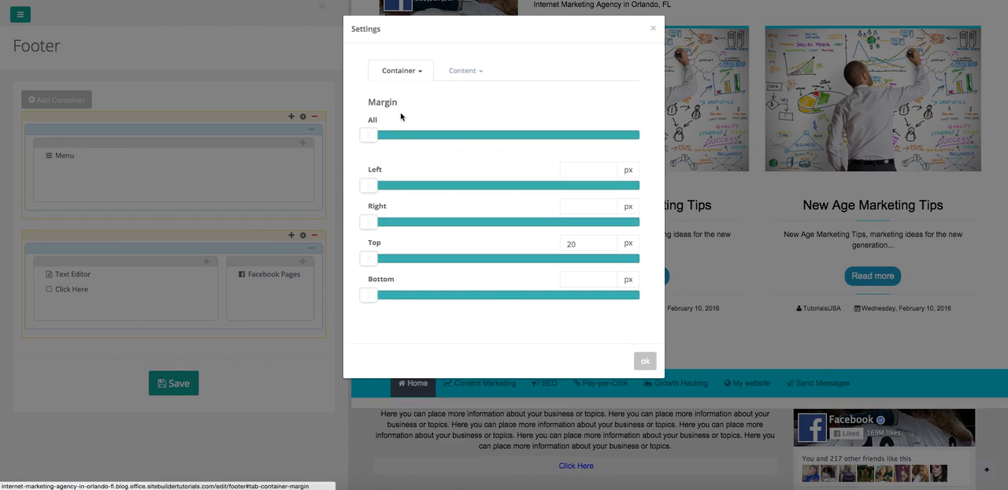
{"action": "left_click", "coordinate": [373, 266]}
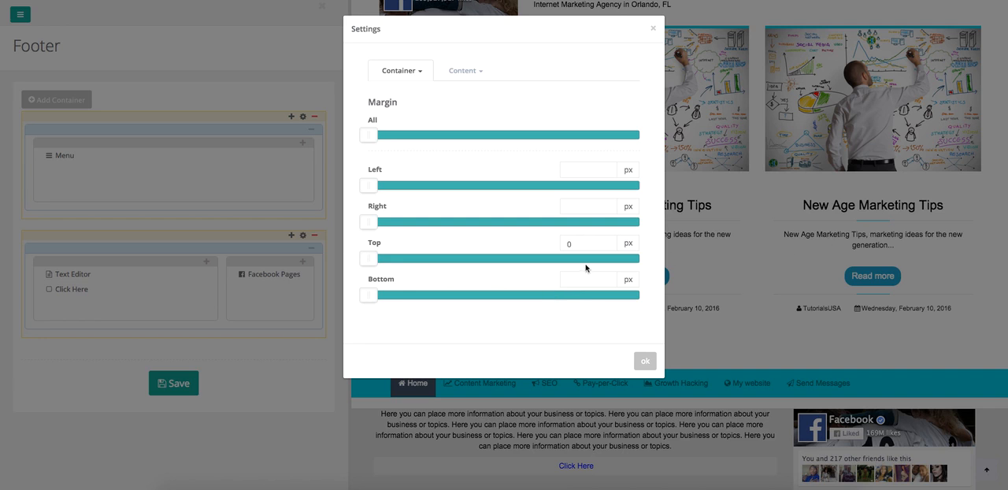
{"action": "left_click", "coordinate": [645, 361]}
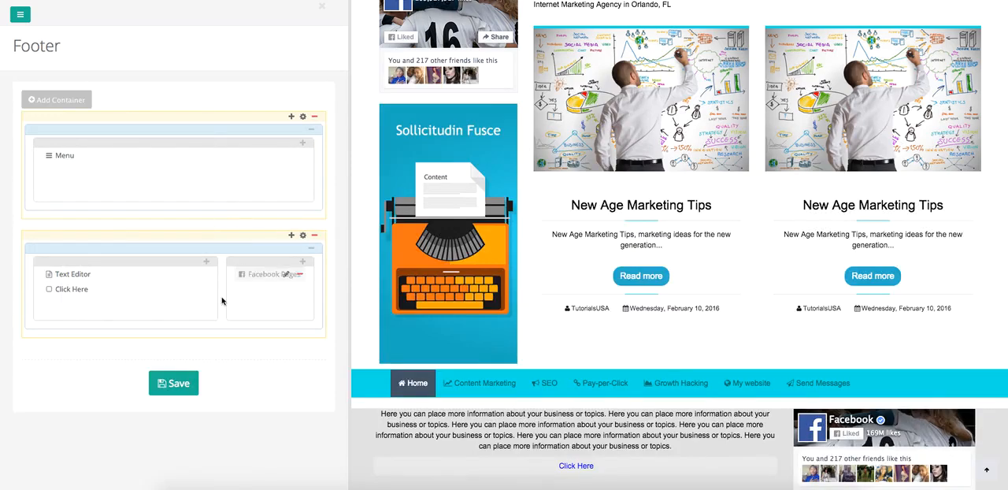
{"action": "left_click", "coordinate": [169, 386]}
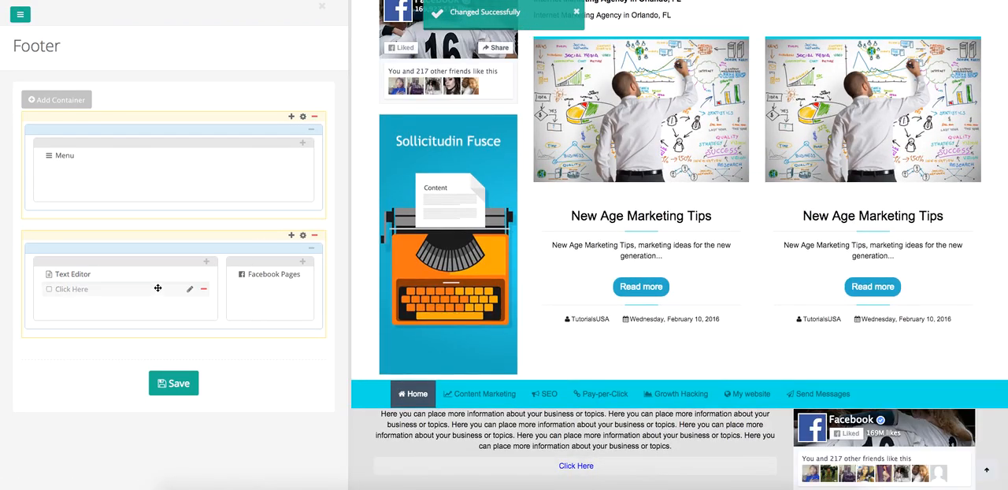
- Add a small top padding to the second footer container, save the footer and check the spacing in the page preview
{"action": "left_click", "coordinate": [303, 236]}
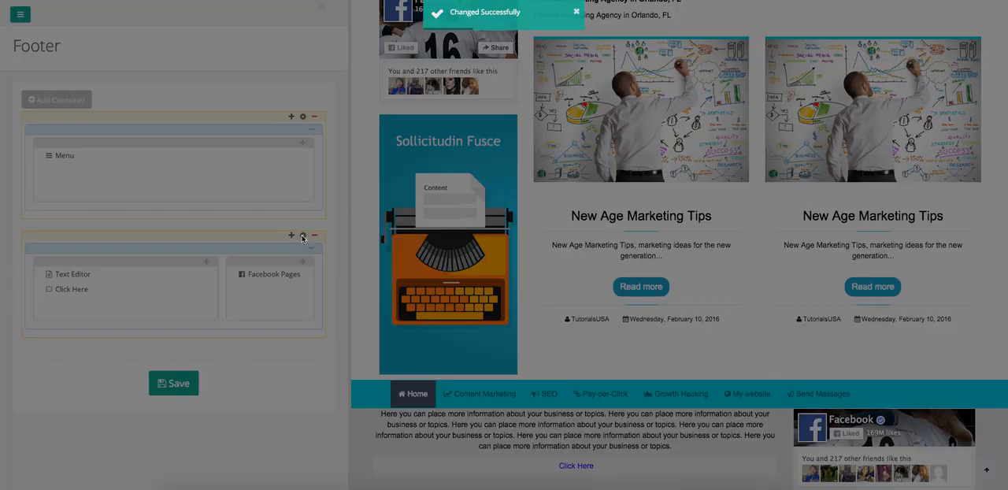
{"action": "left_click", "coordinate": [415, 71]}
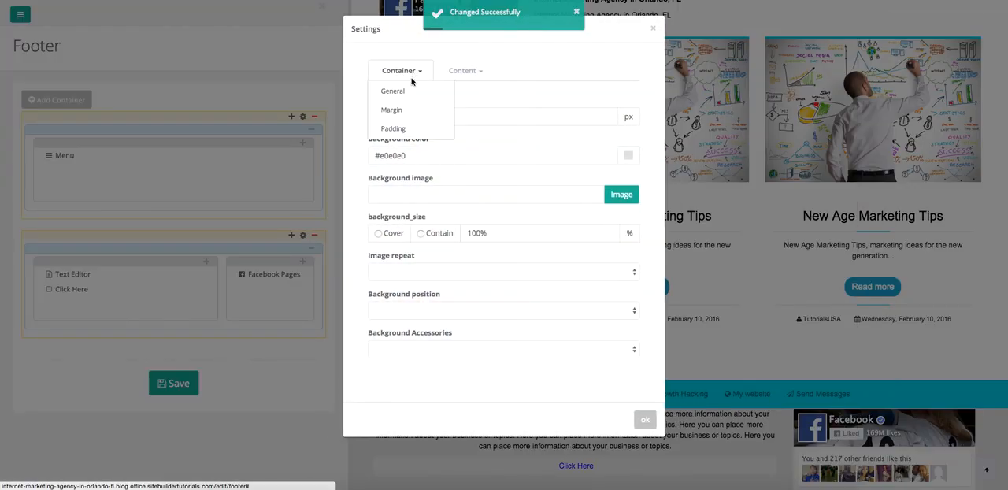
{"action": "left_click", "coordinate": [398, 130]}
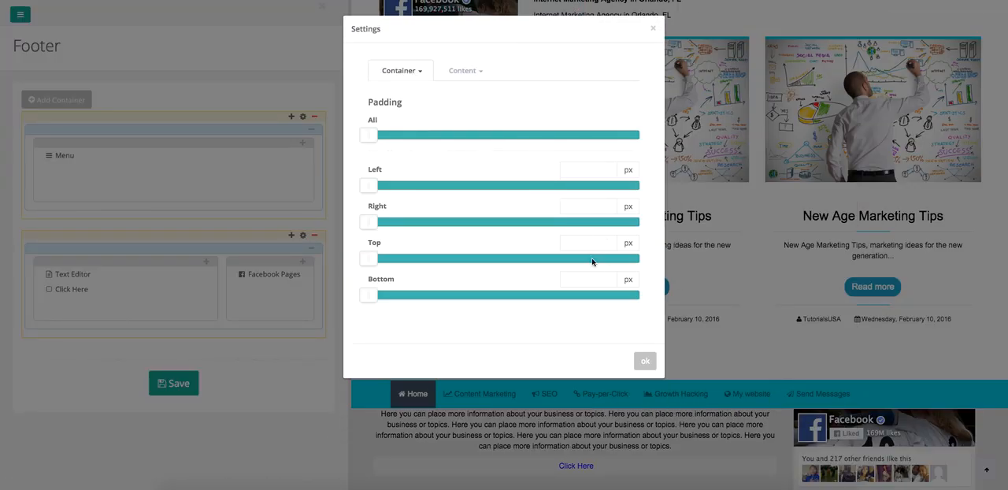
{"action": "left_click_drag", "start_coordinate": [370, 263], "coordinate": [397, 266]}
{"action": "left_click", "coordinate": [645, 361]}
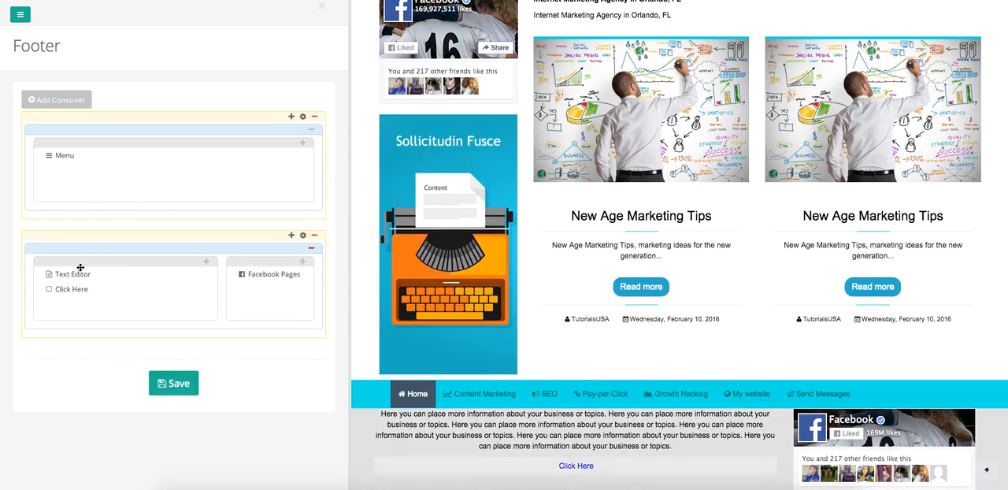
{"action": "left_click", "coordinate": [164, 389]}
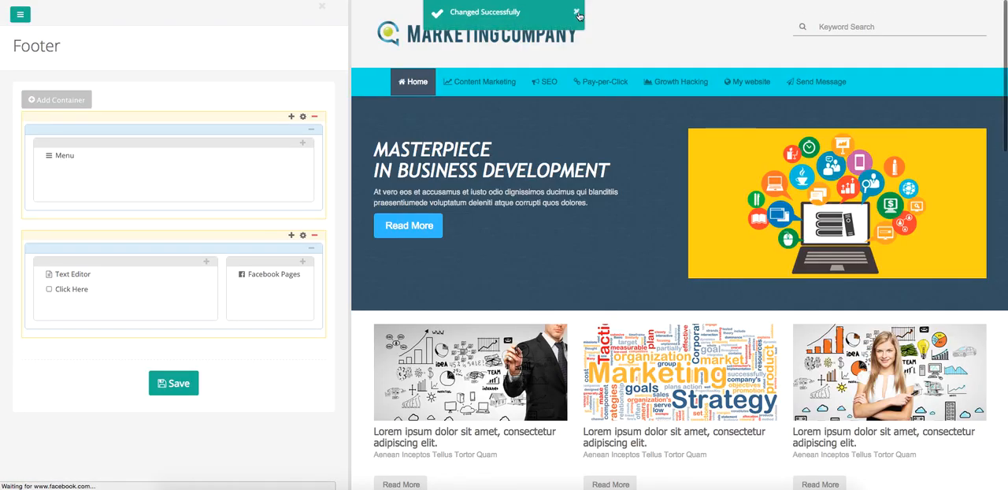
{"action": "scroll", "coordinate": [596, 196], "scroll_direction": "down", "scroll_amount": 10}
{"action": "scroll", "coordinate": [596, 196], "scroll_direction": "down", "scroll_amount": 8}
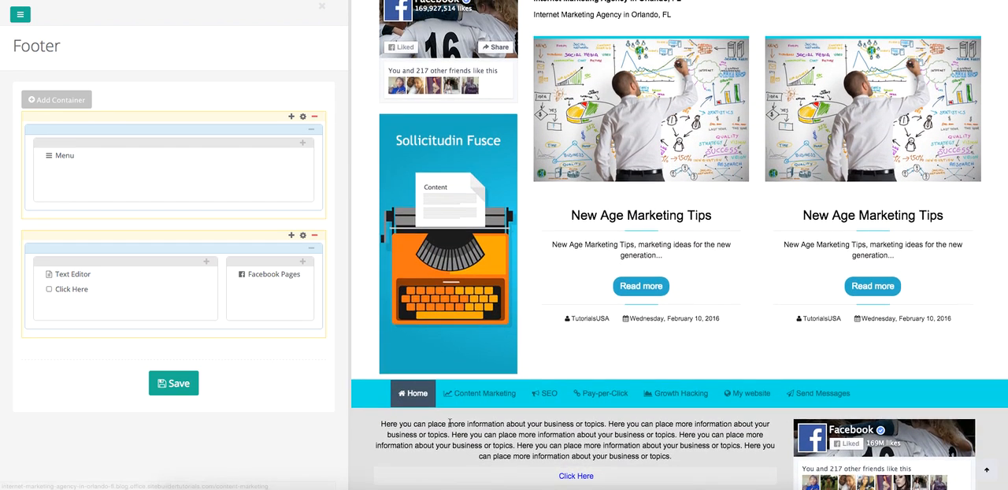
{"action": "scroll", "coordinate": [450, 420], "scroll_direction": "down", "scroll_amount": 1}
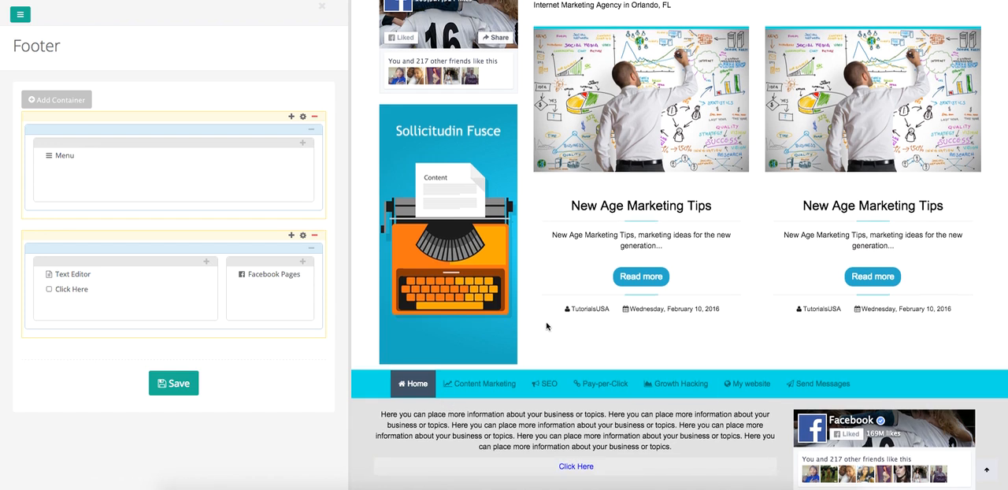
{"action": "scroll", "coordinate": [552, 353], "scroll_direction": "up", "scroll_amount": 5}
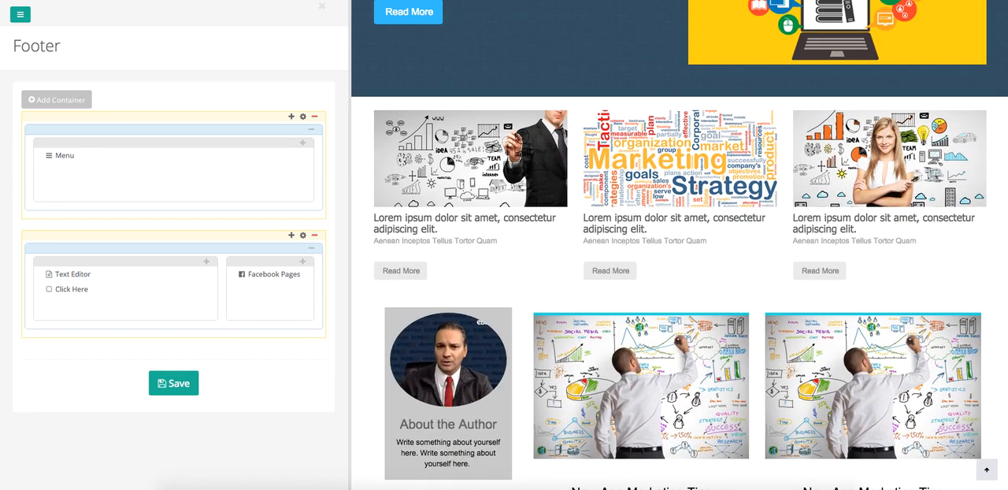